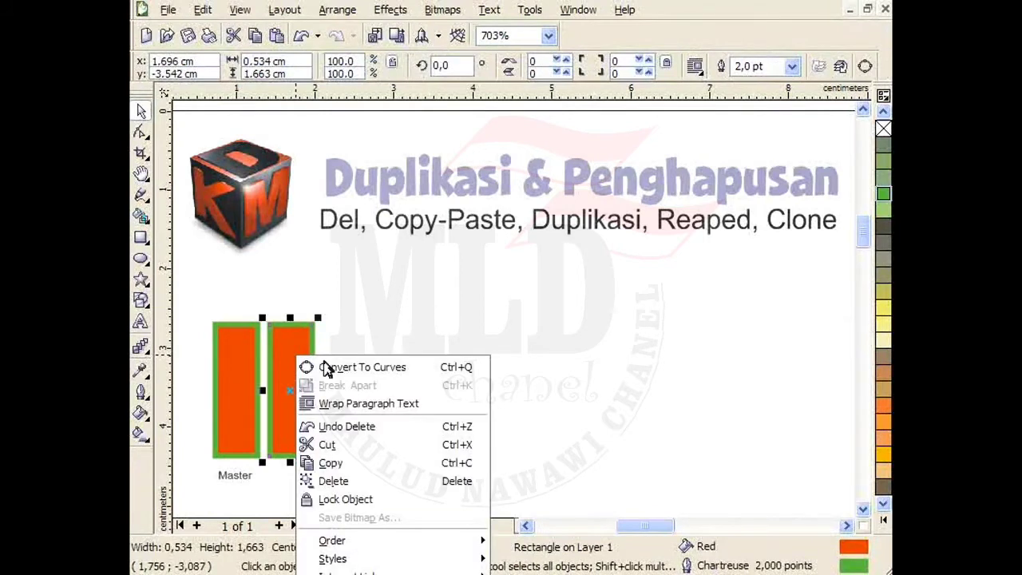
Step: Cut the rectangle beside the Master rectangle and paste it back, and delete the pasted rectangle
click(338, 454)
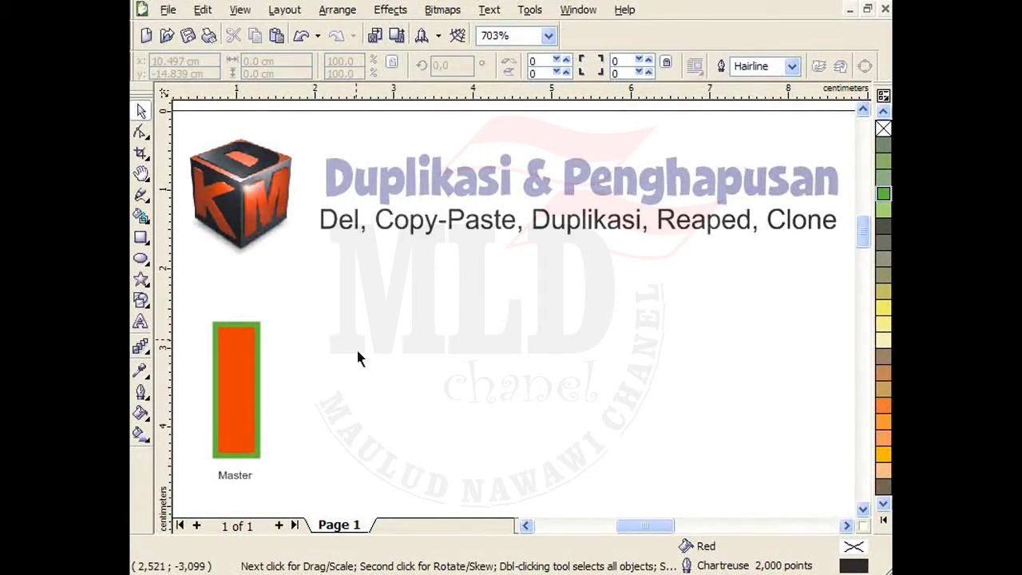
click(278, 40)
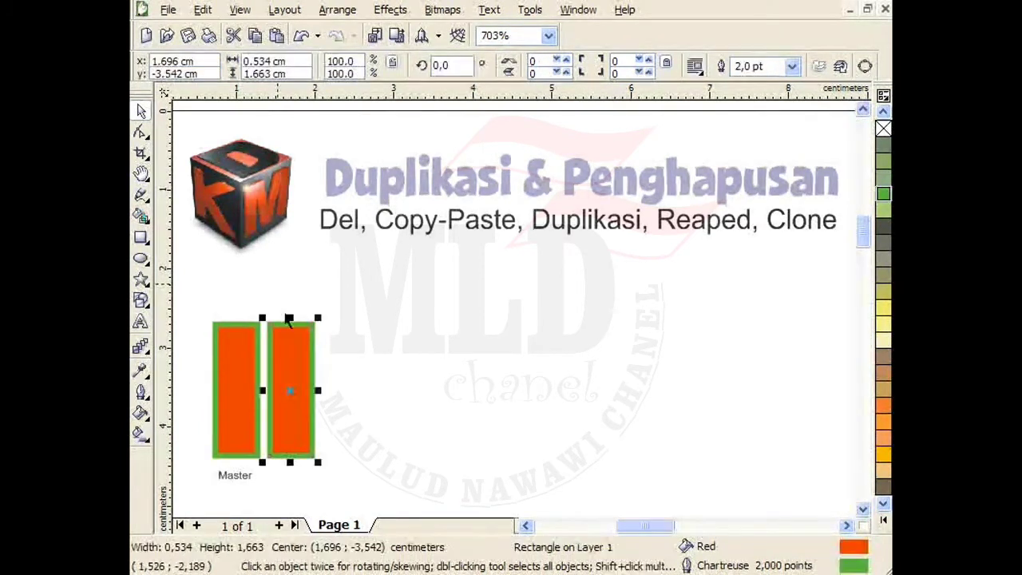
click(320, 405)
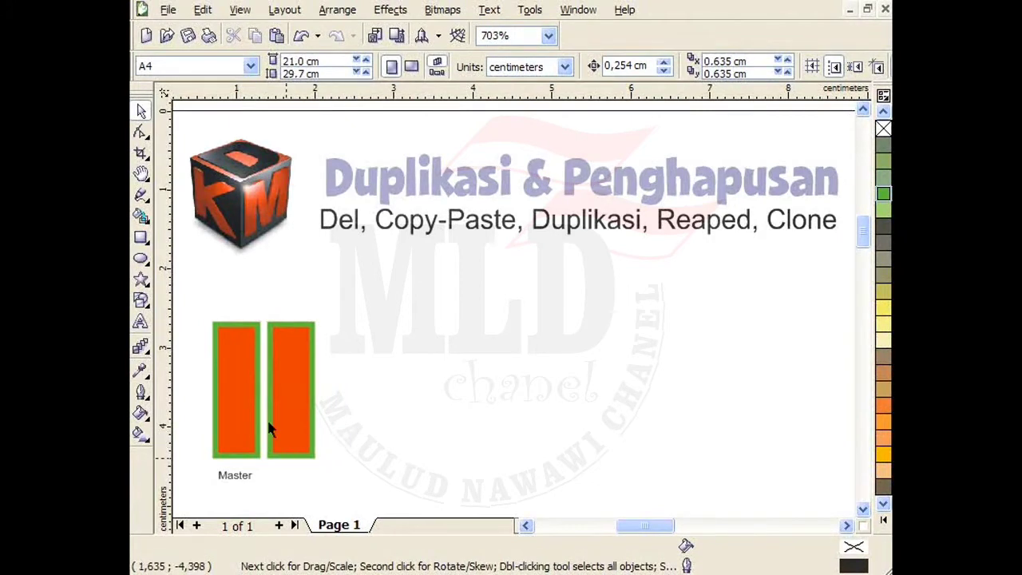
click(297, 386)
key(Delete)
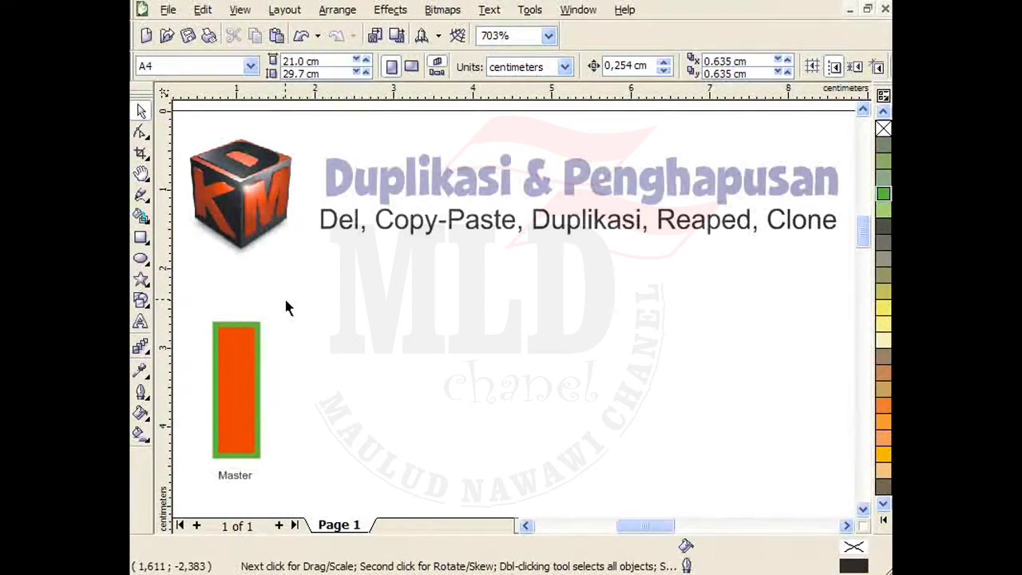
Step: Copy and paste the Master rectangle, and move the copy straight right to about x 1.732 cm
click(230, 407)
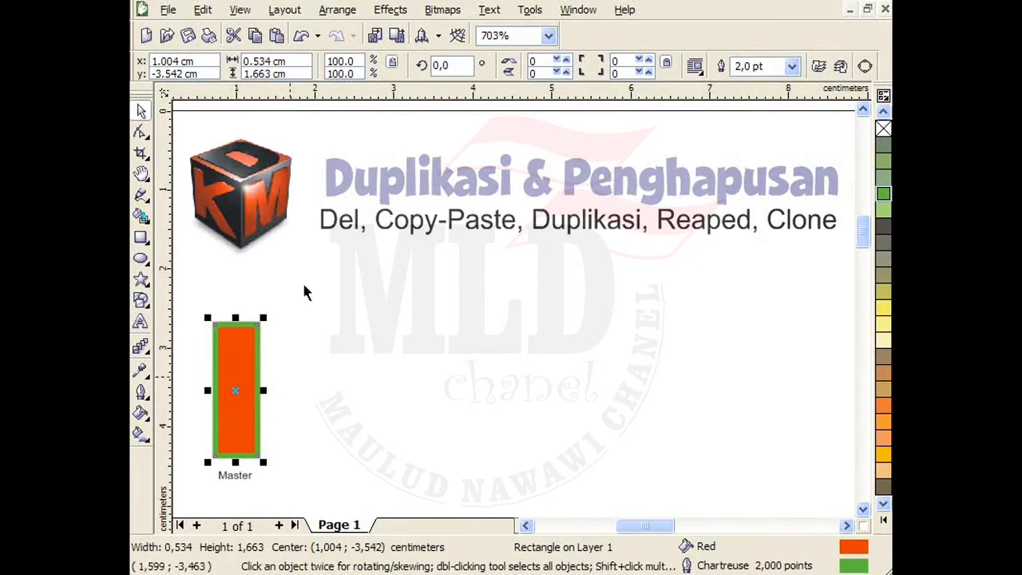
click(258, 39)
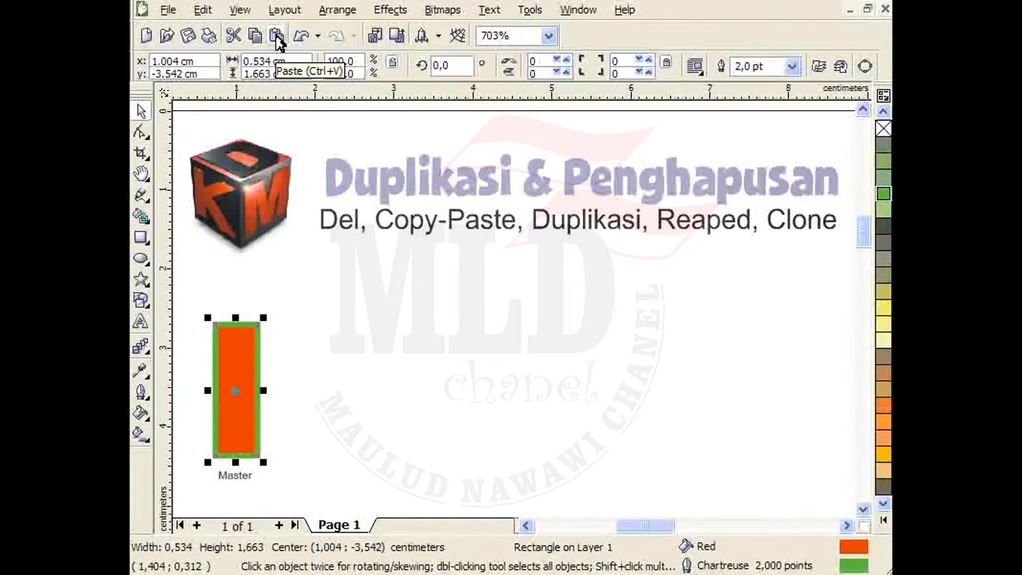
click(276, 36)
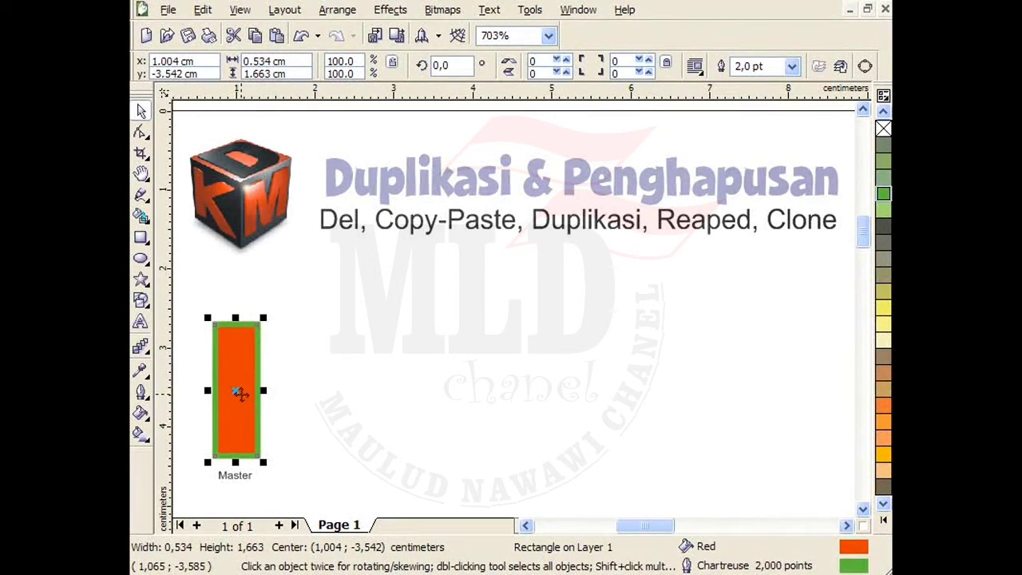
drag(237, 391, 294, 390)
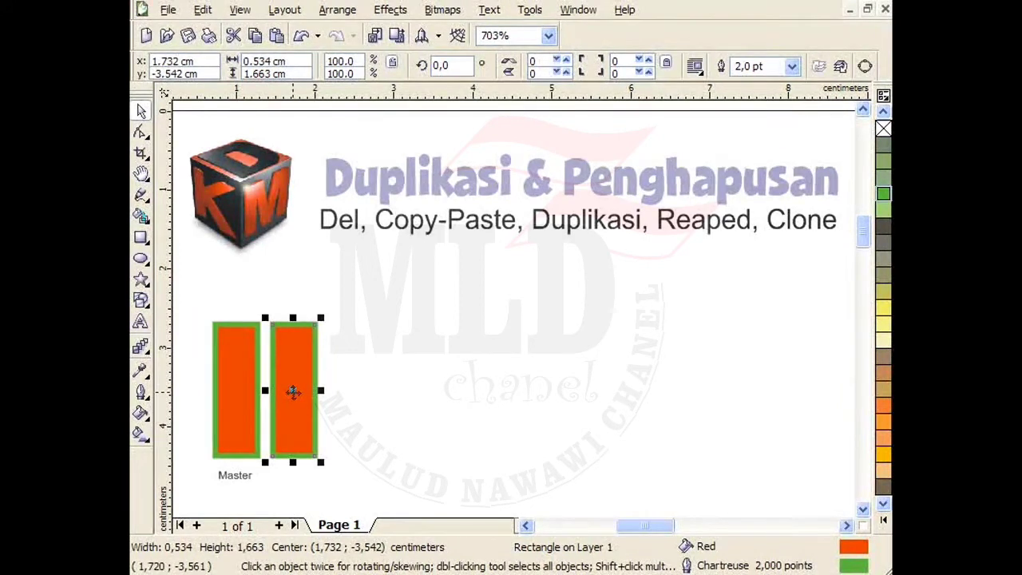
Step: Copy and paste the second rectangle, and nudge the new copy right to x 2.494 cm
right_click(294, 368)
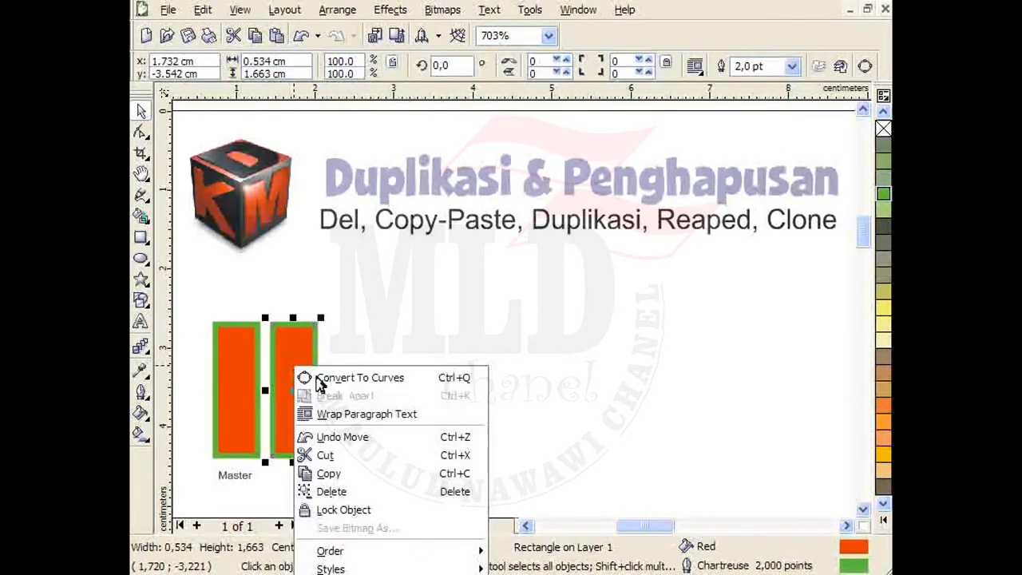
click(329, 474)
right_click(334, 397)
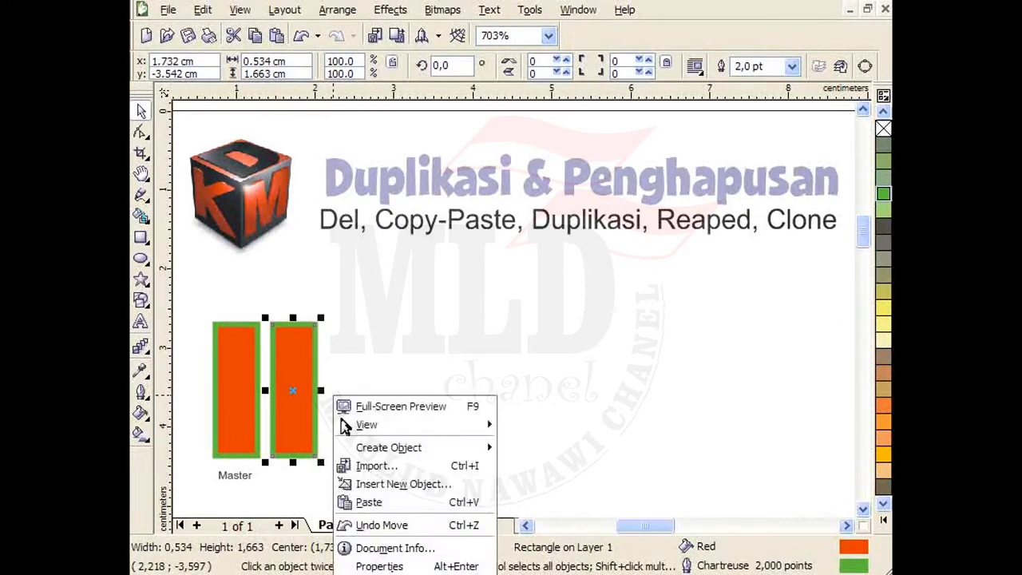
click(361, 502)
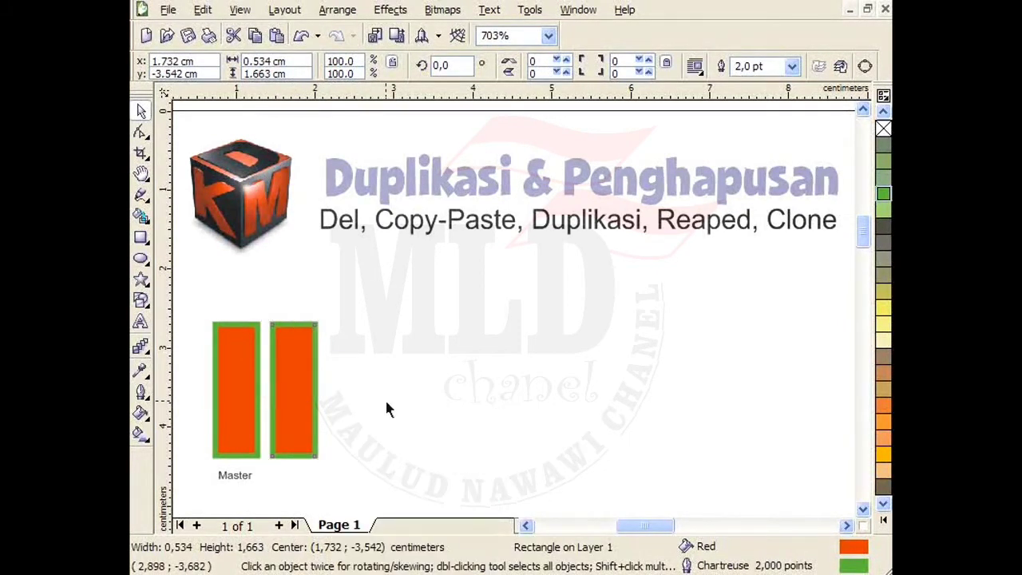
click(289, 391)
key(Right)
key(Right)
key(Right)
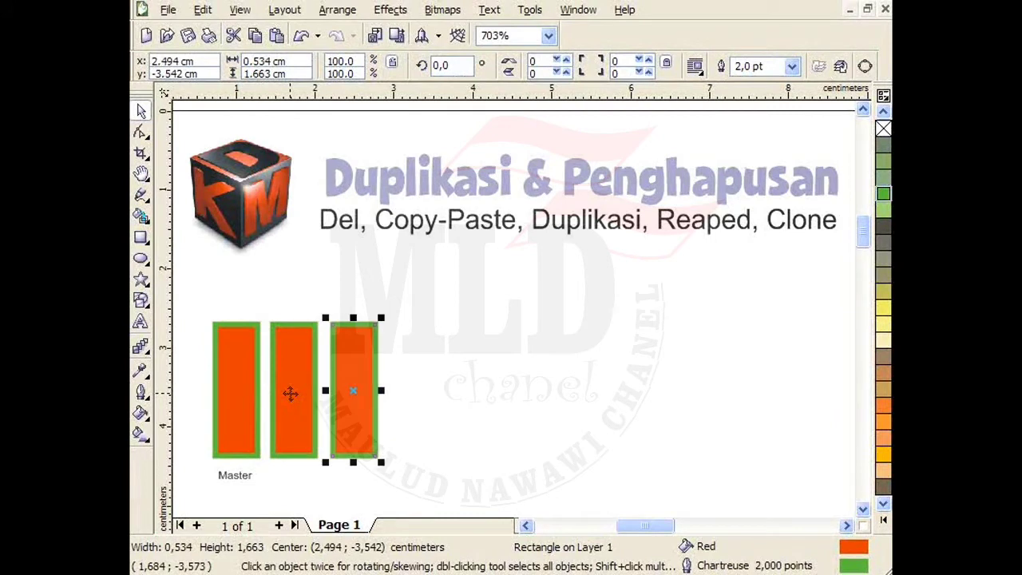
click(522, 397)
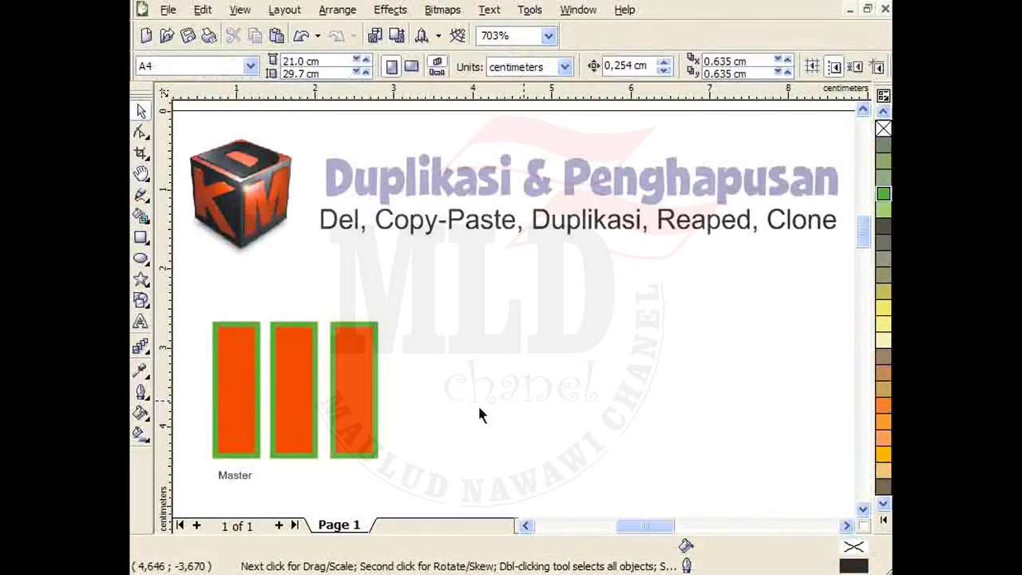
Step: Paste another copy of the rectangle and nudge it right from the third one to x 3.256 cm
click(359, 410)
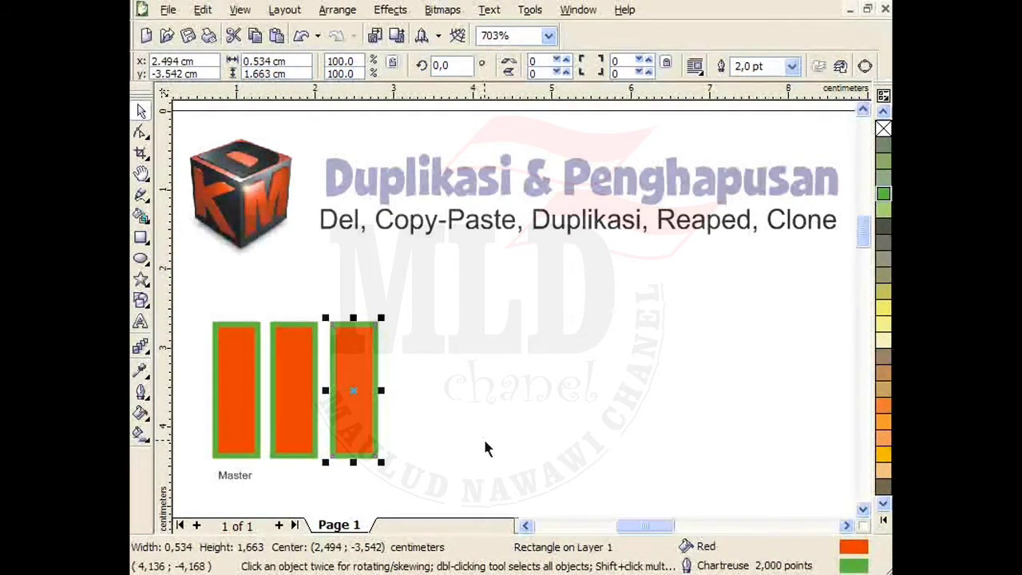
key(ctrl+v)
key(Right)
key(Right)
key(Right)
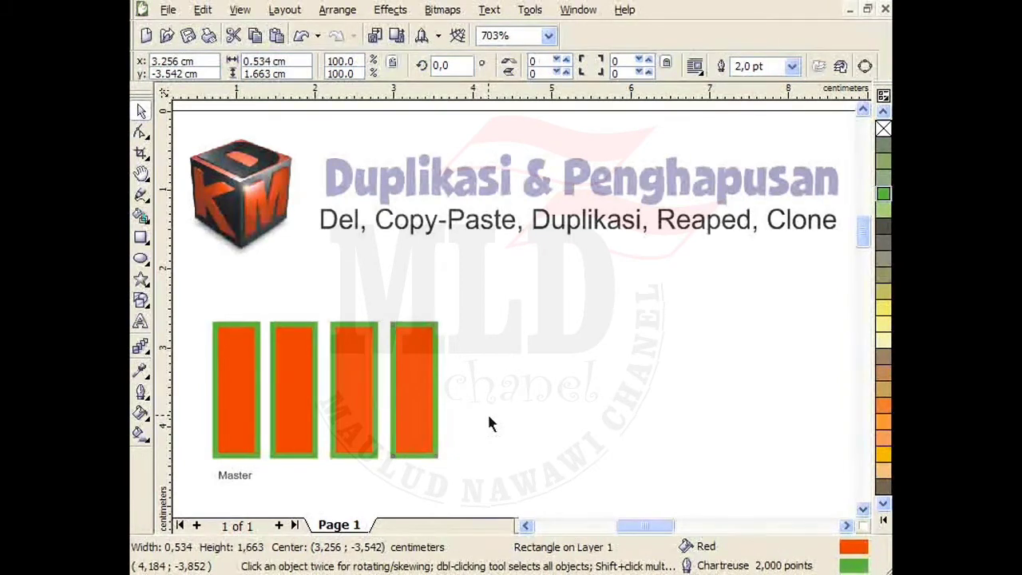
click(488, 424)
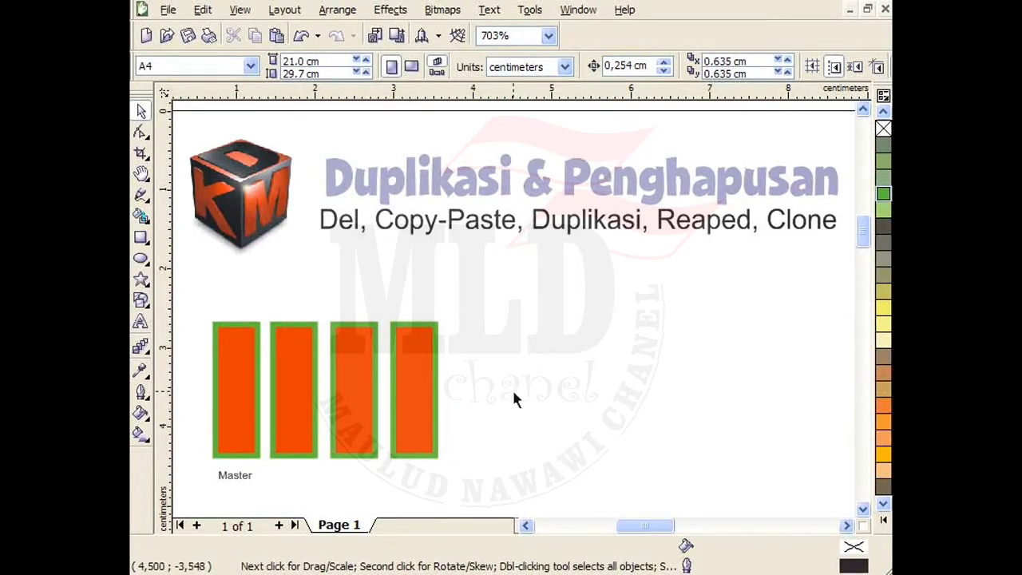
Step: Delete all three rectangle copies, keeping only the Master rectangle
drag(497, 295, 288, 480)
key(Delete)
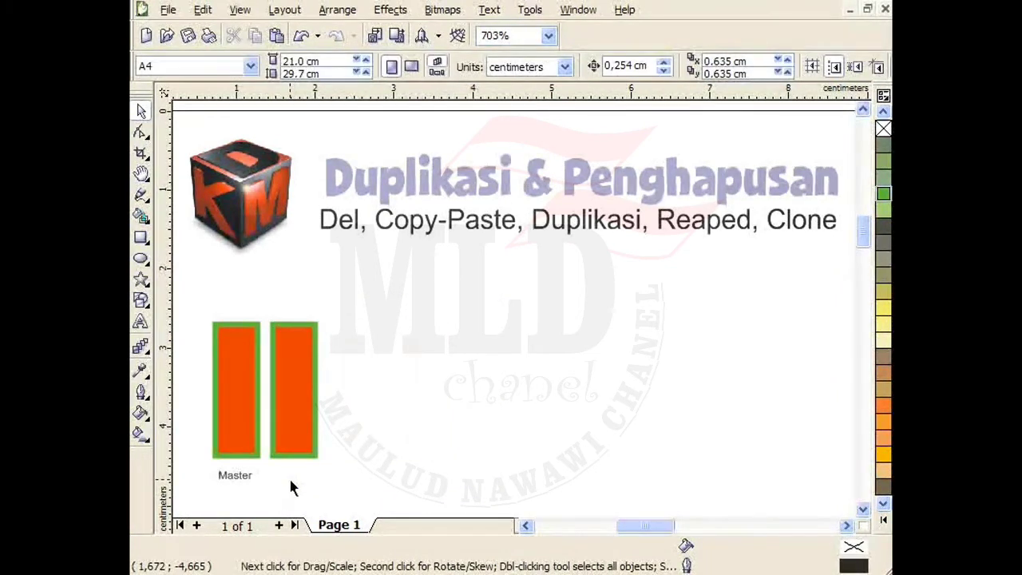
click(296, 449)
key(Delete)
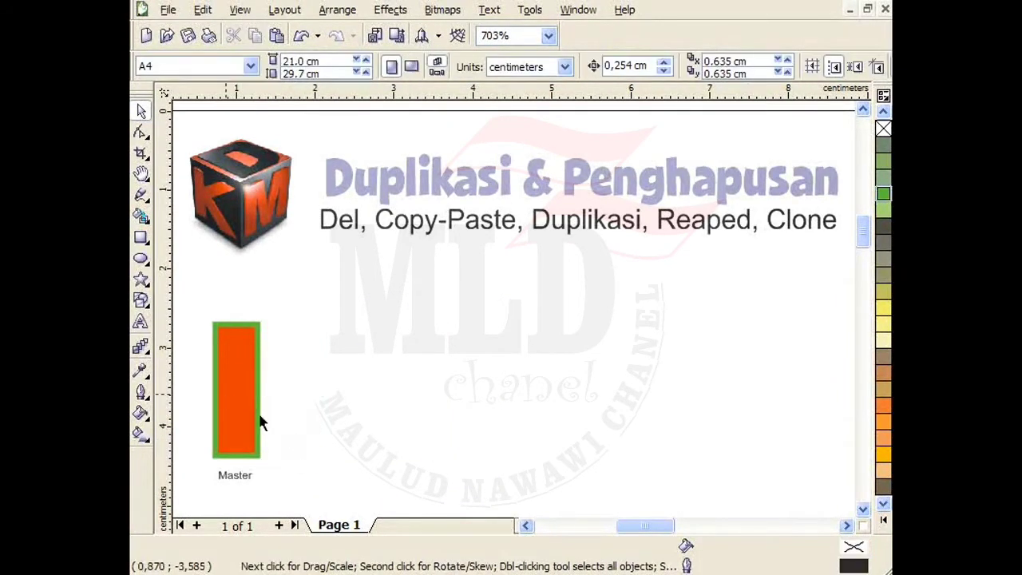
Step: Make two freehand-placed copies of the Master rectangle in an evenly spaced row to its right
click(224, 390)
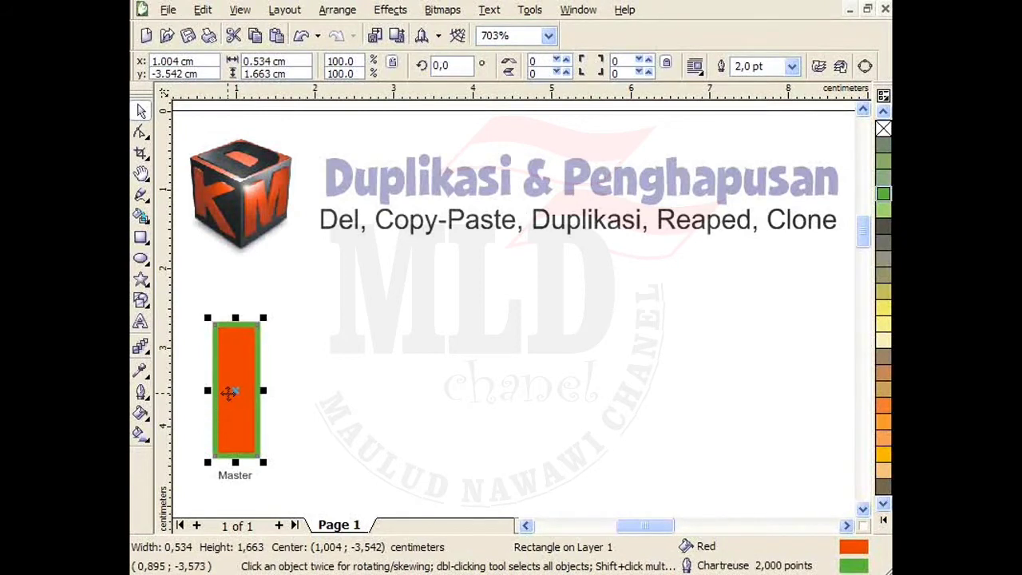
drag(230, 393, 287, 393)
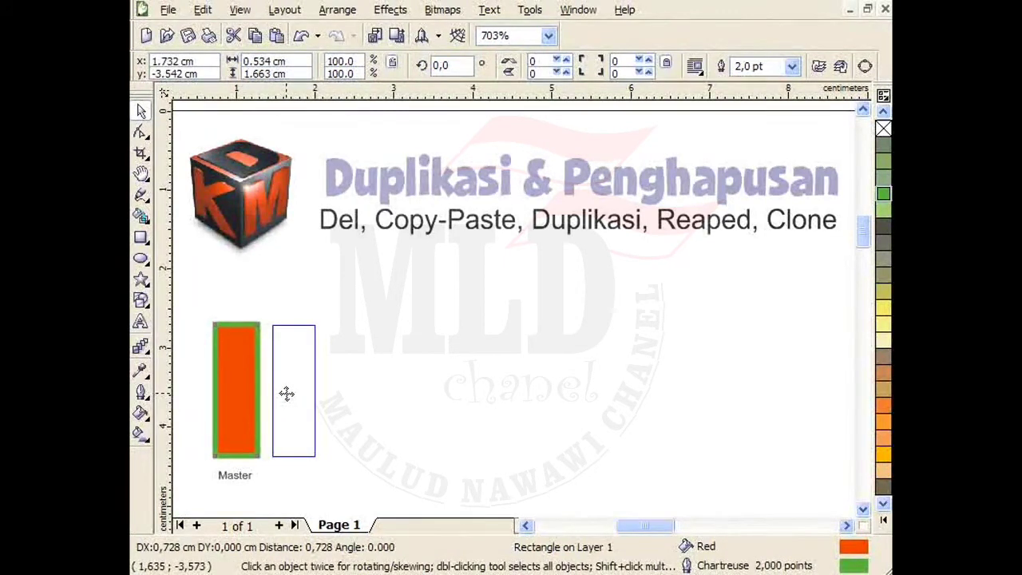
drag(287, 392, 355, 393)
click(490, 425)
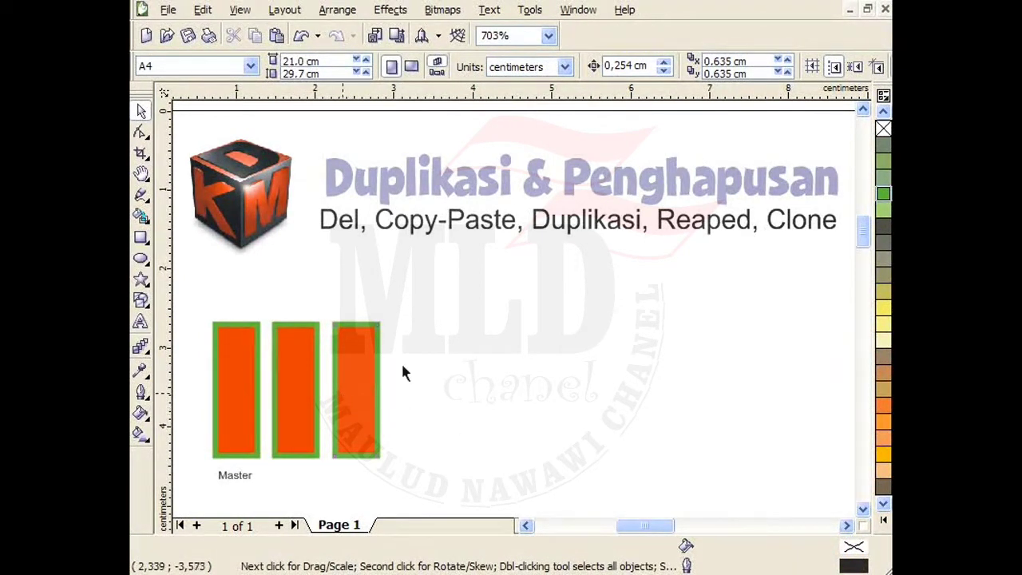
Step: Place six more rectangle copies loosely scattered across the page to the right of the row
drag(335, 393, 598, 400)
drag(602, 400, 549, 397)
drag(475, 328, 474, 412)
drag(473, 412, 760, 344)
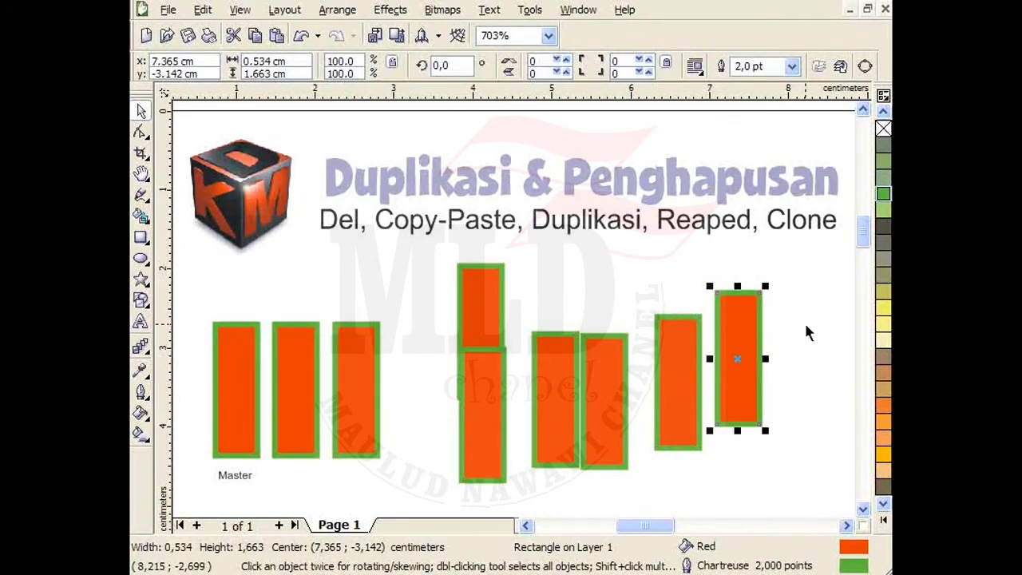
Step: Select all eight rectangle copies together and delete them, keeping the Master rectangle
drag(807, 341, 382, 431)
drag(289, 425, 283, 426)
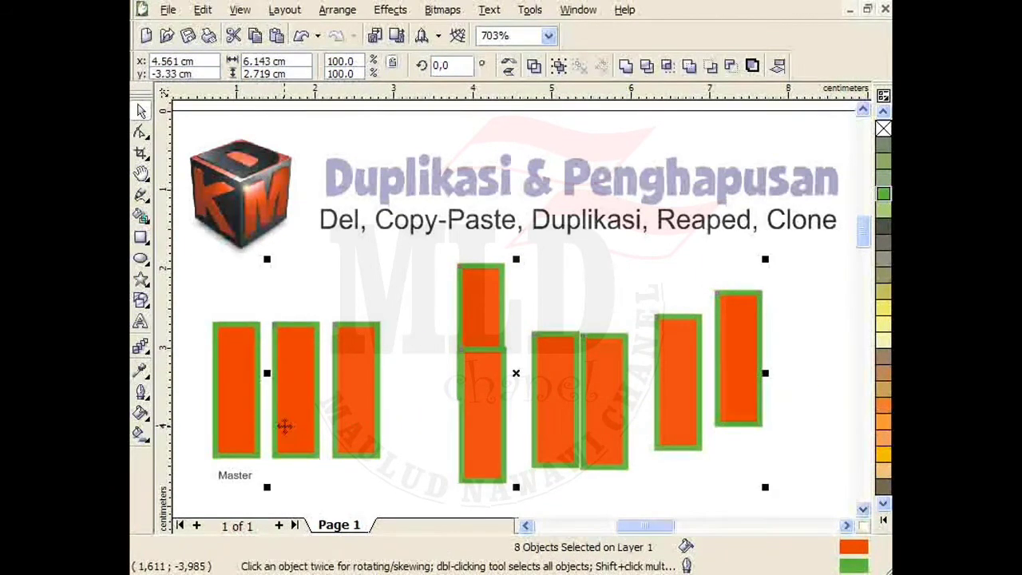
key(Delete)
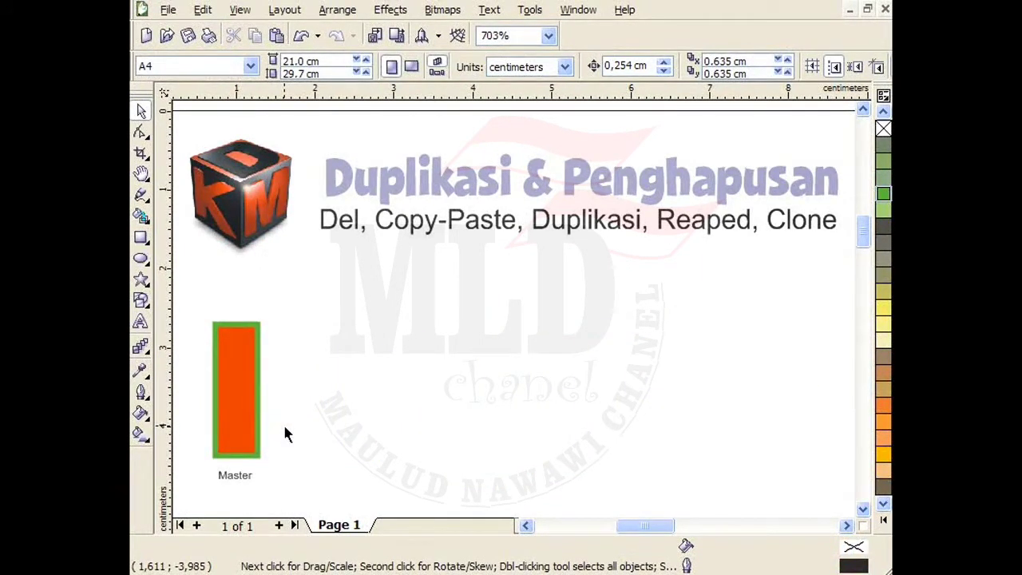
Step: Shorten the Master rectangle from its upper edge to about 0.716 cm high, and duplicate it with 0.635 cm horizontal and vertical offsets
click(257, 366)
drag(237, 322, 236, 393)
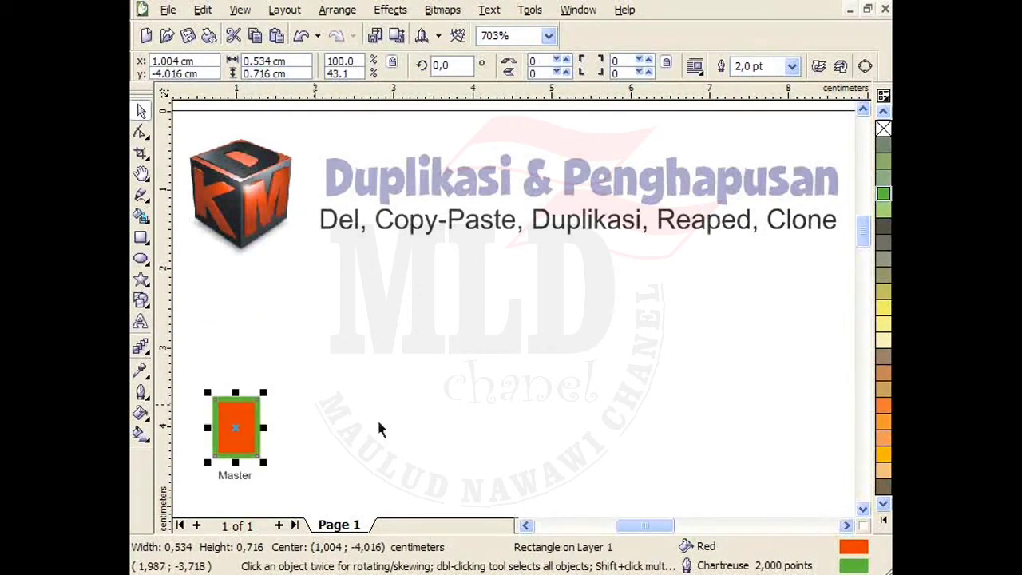
click(201, 9)
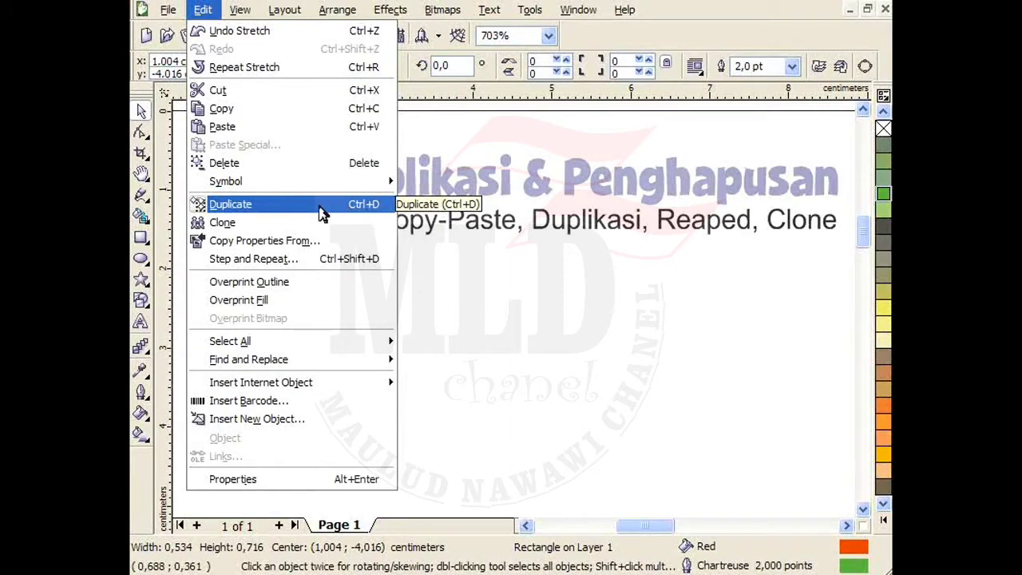
click(307, 209)
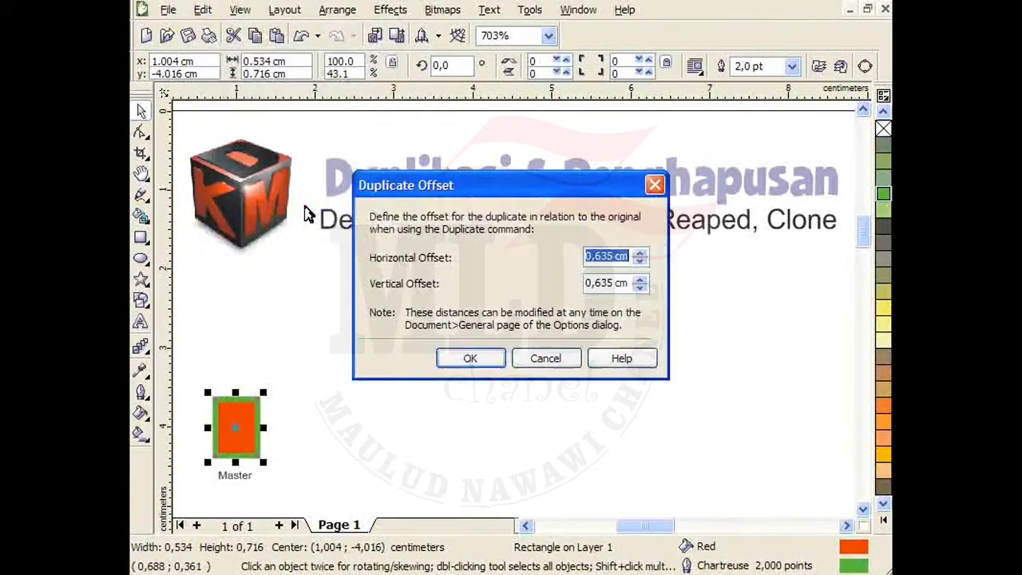
drag(483, 195, 453, 248)
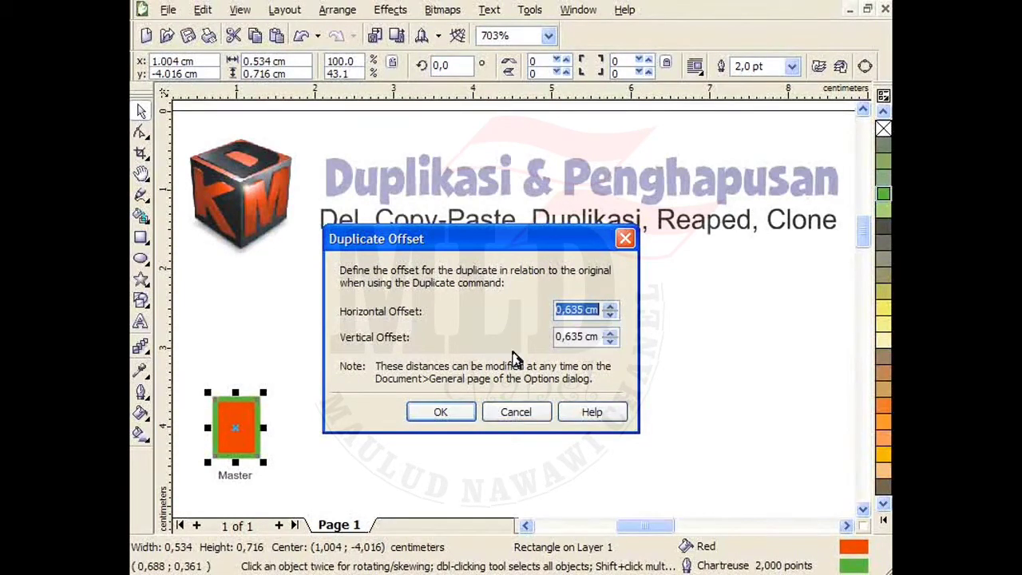
click(444, 412)
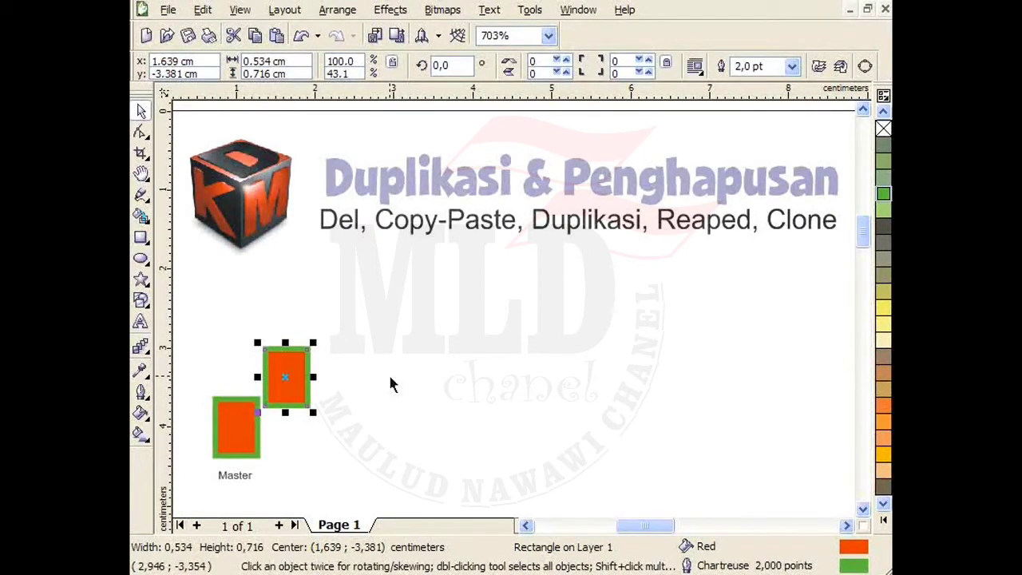
Step: Duplicate the rectangle four more times with the same offset, continuing the rising diagonal
key(ctrl+d)
key(ctrl+d)
key(ctrl+d)
key(ctrl+d)
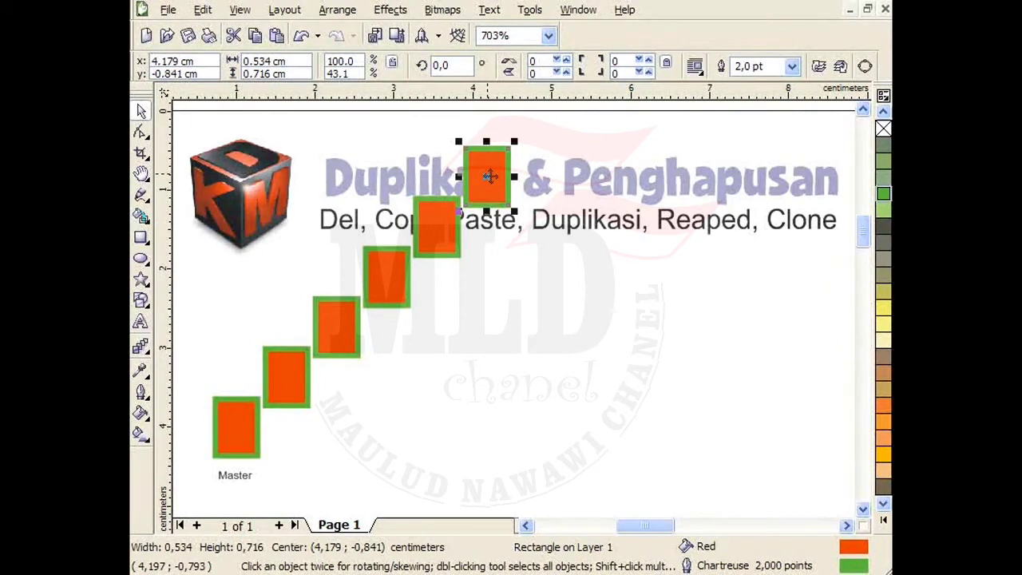
Step: Move the topmost copy down to about x 3.851, y -1.848 cm, and duplicate it six times along the new offset
drag(487, 173, 466, 275)
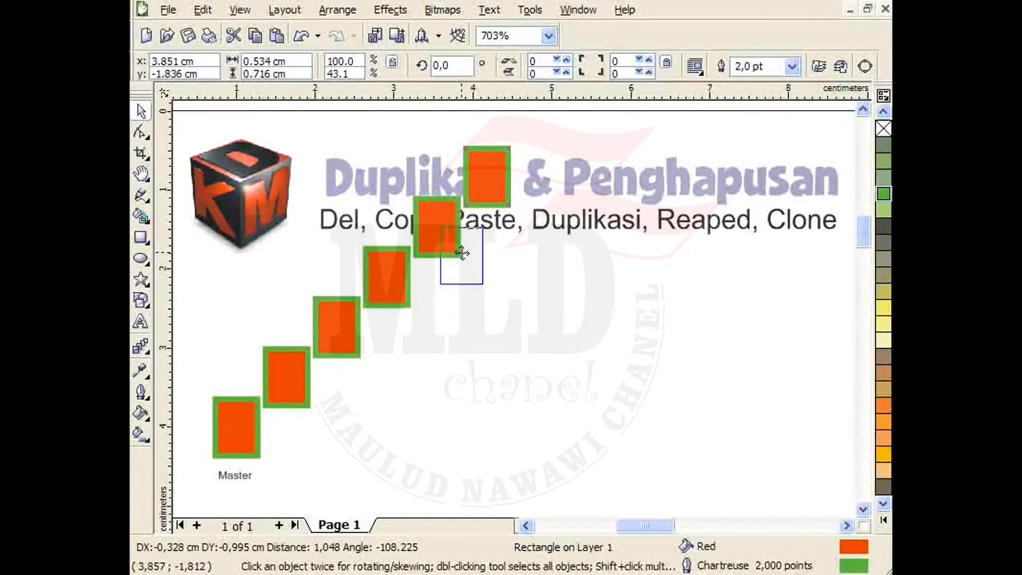
drag(462, 253, 461, 256)
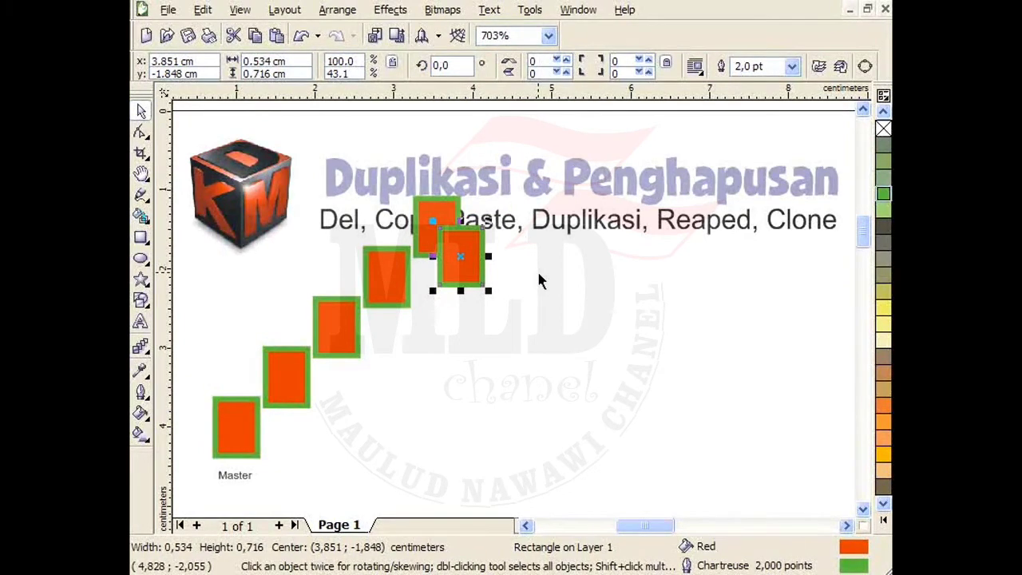
key(ctrl+r)
key(ctrl+r)
key(ctrl+r)
key(ctrl+r)
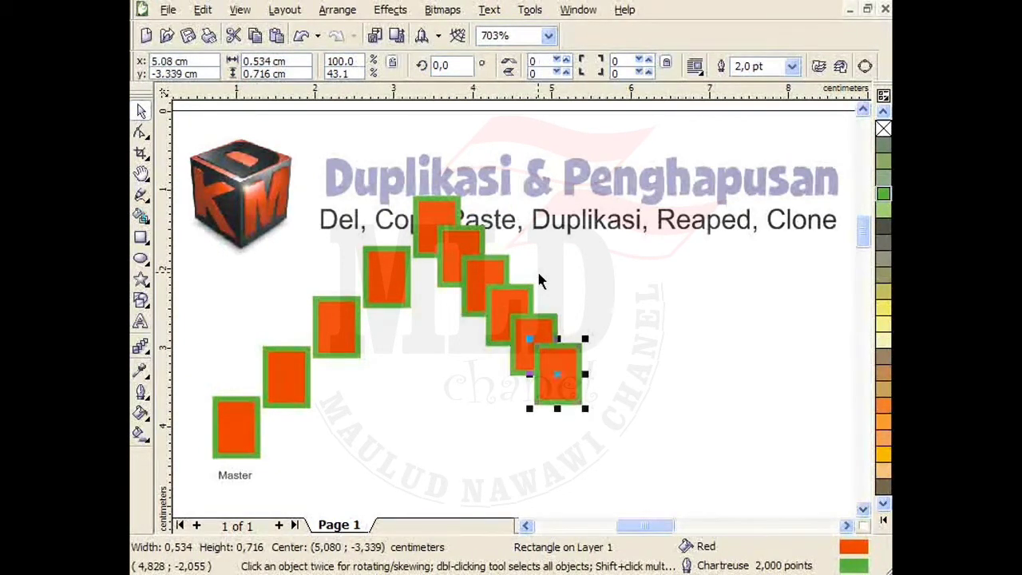
key(ctrl+r)
key(ctrl+r)
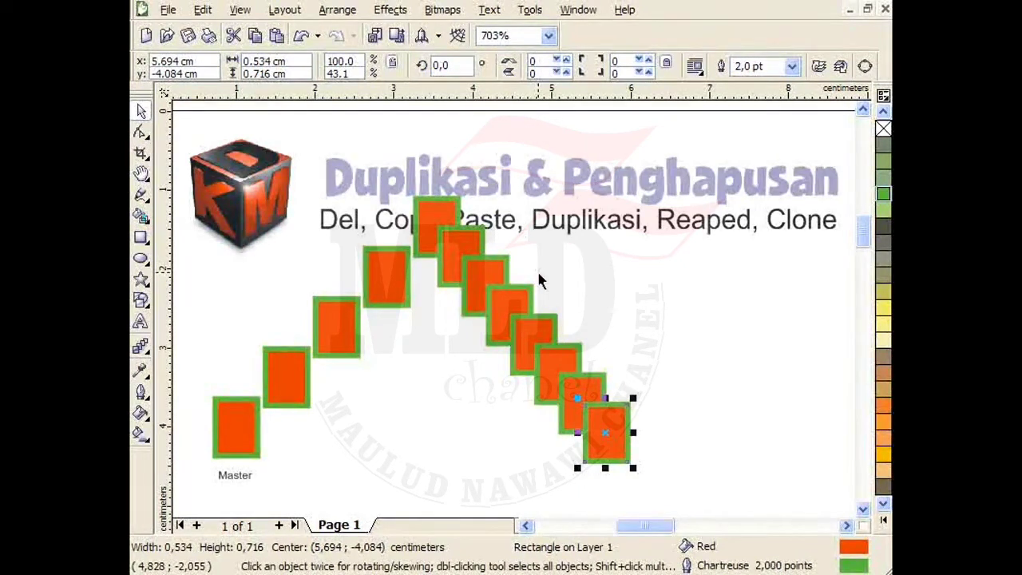
Step: Rotate the last rectangle copy to 73.4 degrees and duplicate it four times with the same diagonal offset, continuing the rotation
click(623, 441)
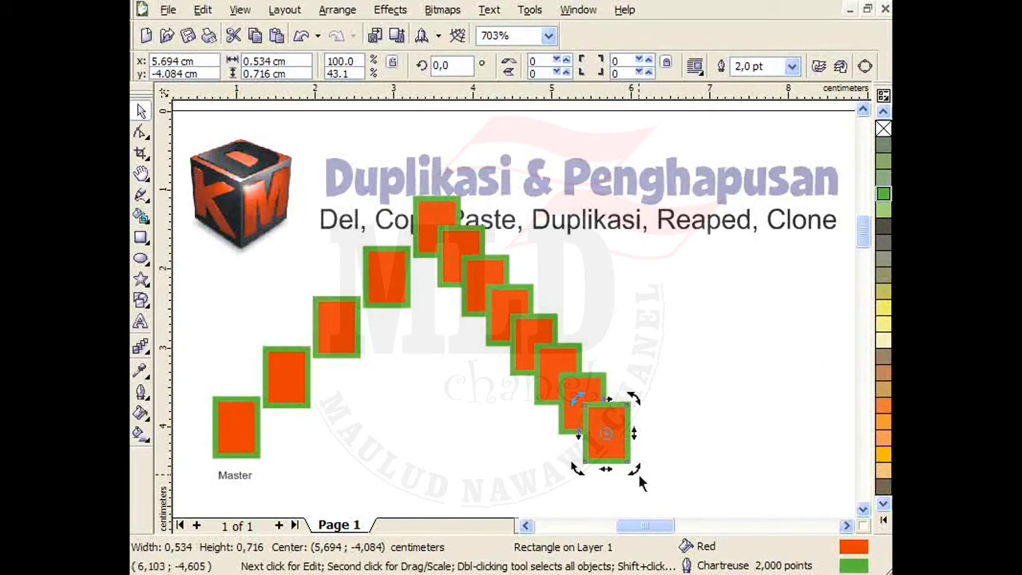
drag(638, 473, 676, 411)
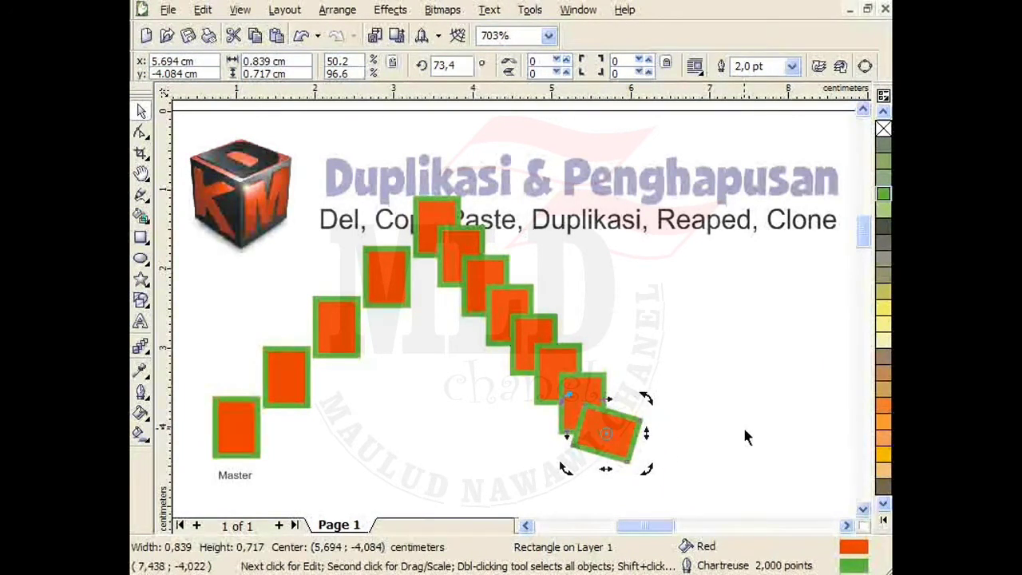
key(ctrl+r)
key(ctrl+r)
key(ctrl+r)
key(ctrl+r)
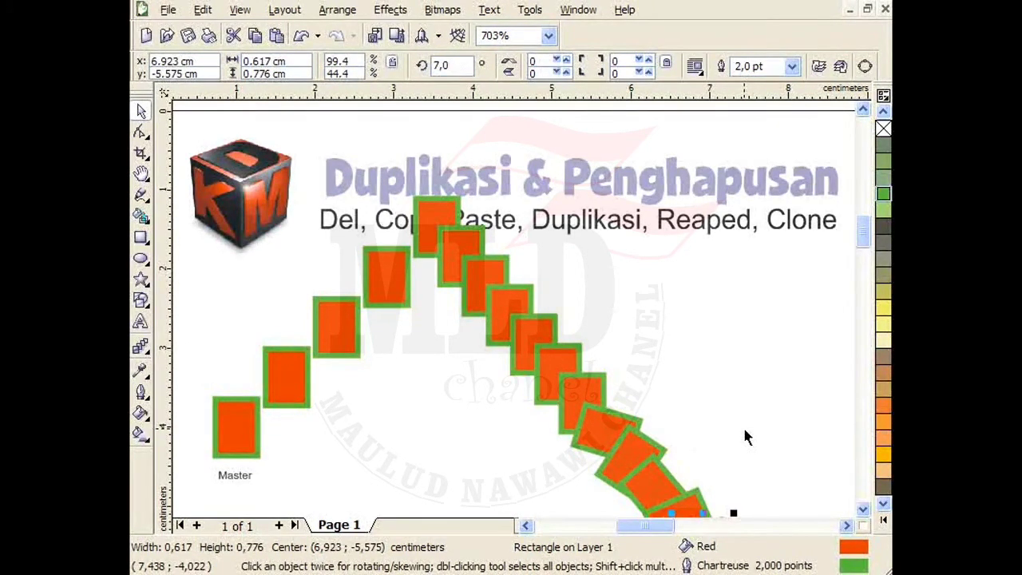
Step: Rotate the newest rectangle copy to 89.0 degrees and duplicate it four times, continuing the descending chain
click(863, 508)
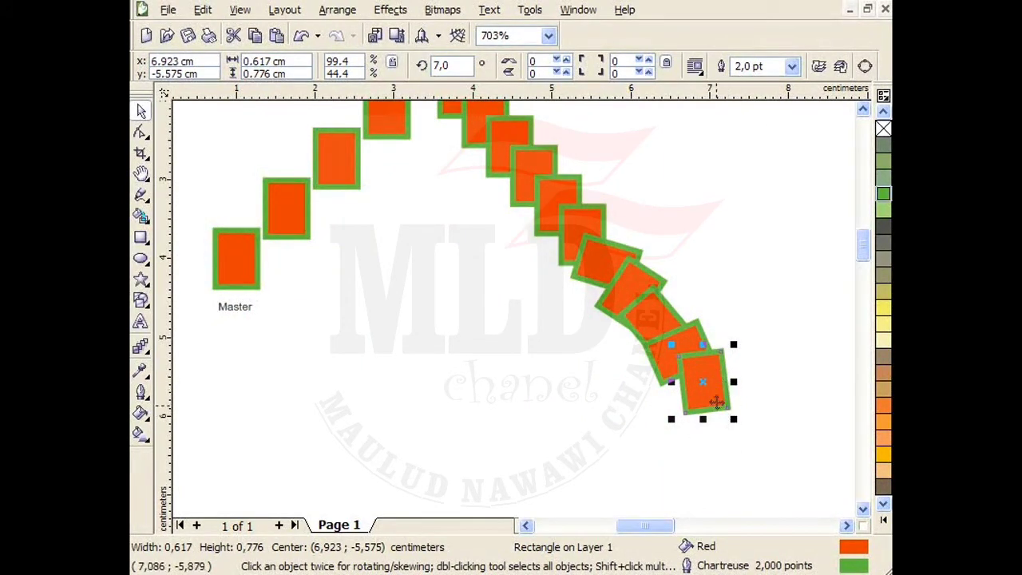
click(712, 391)
drag(734, 419, 747, 363)
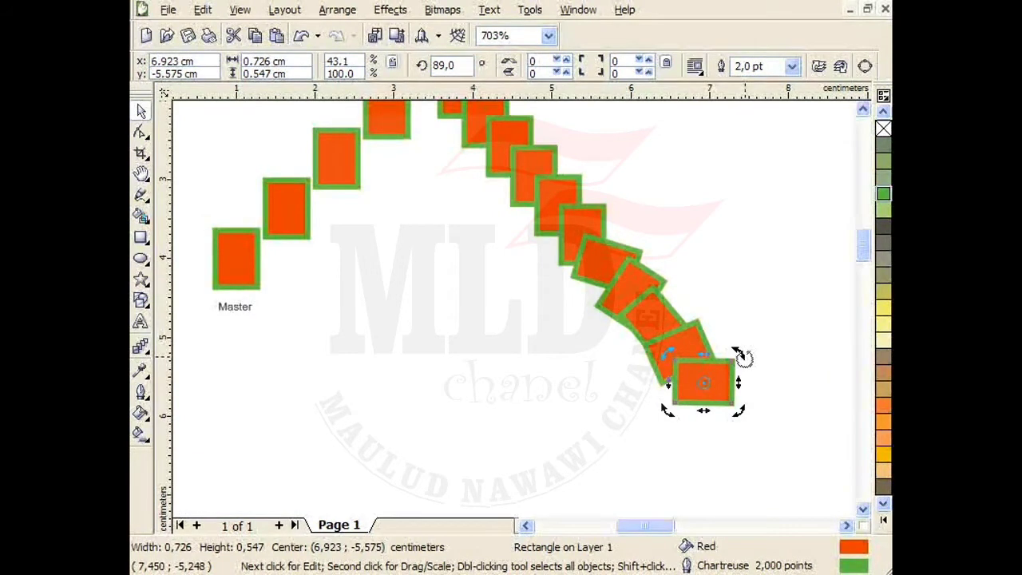
key(ctrl+r)
key(ctrl+r)
key(ctrl+r)
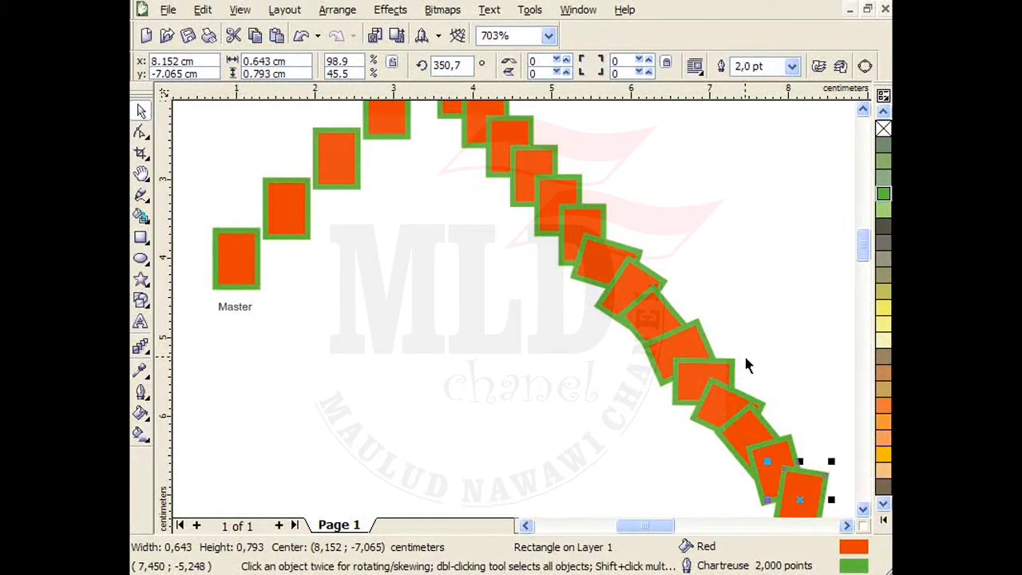
Step: Select the whole descending chain of rectangle copies together and delete it
scroll(553, 330, down, 1)
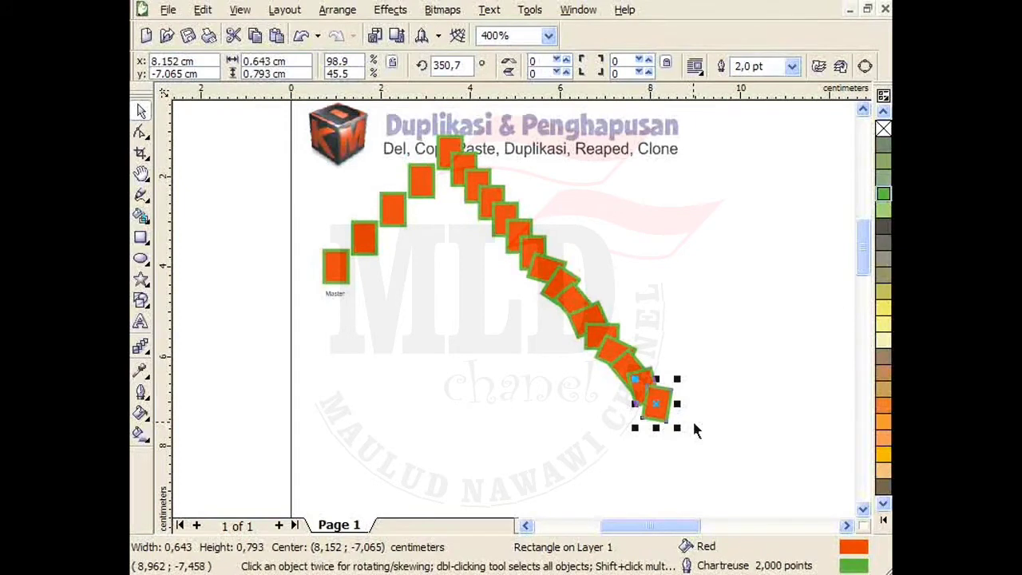
drag(713, 485, 439, 160)
key(Delete)
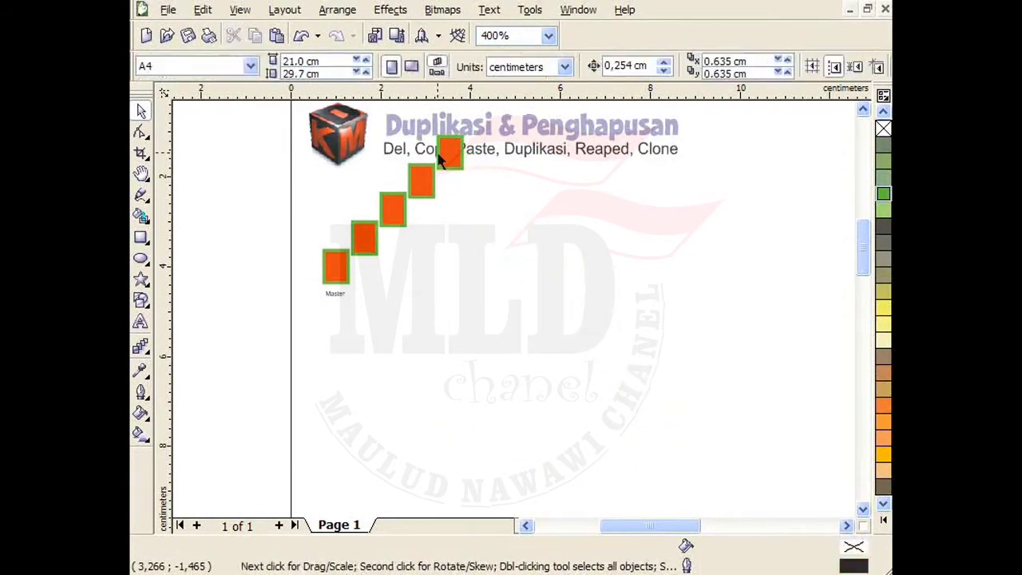
Step: Select three of the four rising copies together and delete them, and delete the remaining copy, keeping the Master rectangle
click(441, 160)
shift+click(420, 192)
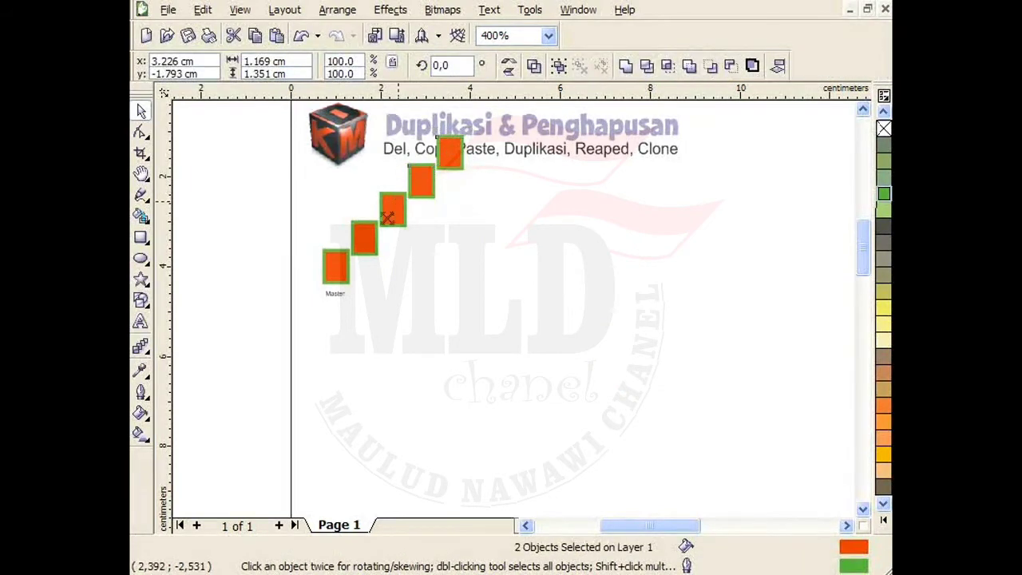
shift+click(362, 243)
key(Delete)
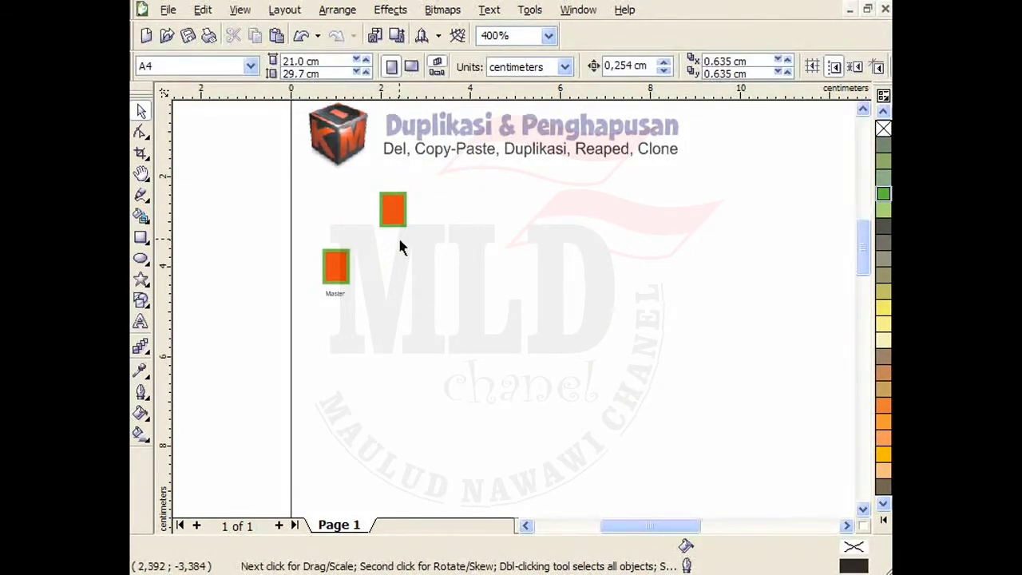
click(396, 214)
key(Delete)
key(F4)
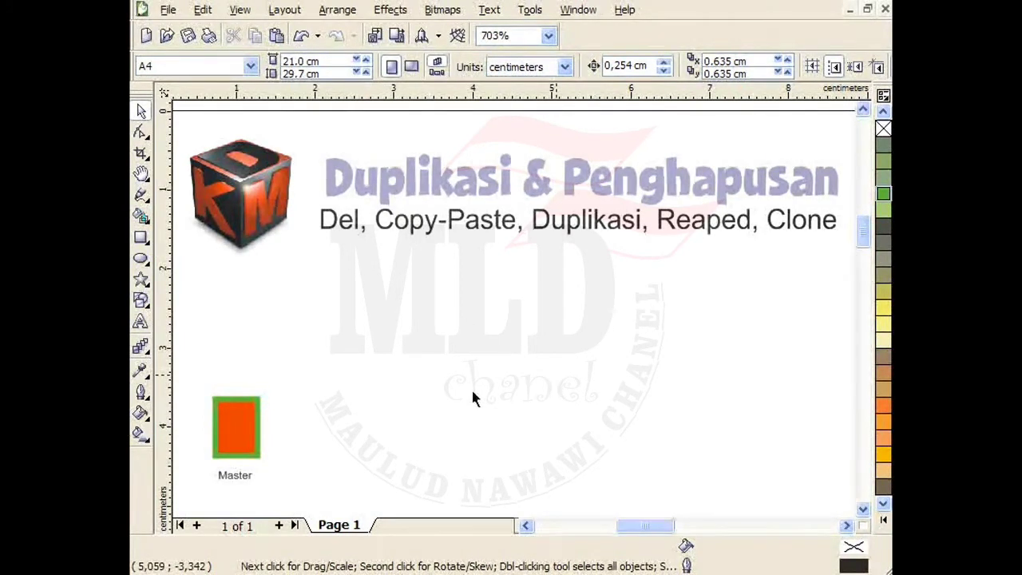
Step: Stretch the Master rectangle upward to about 1.809 cm high and place a copy beside it at about x 1.672 cm
click(863, 509)
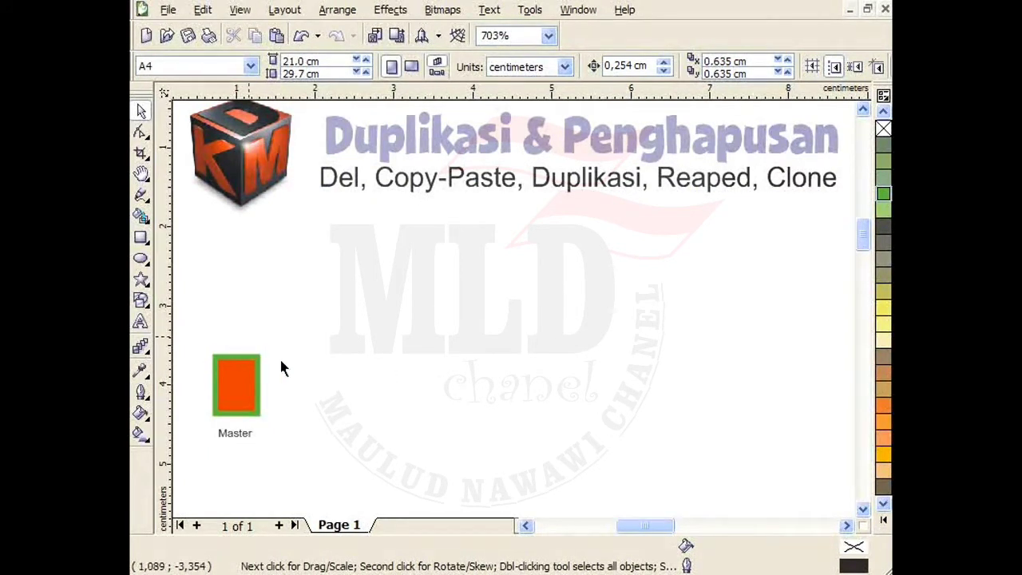
click(240, 381)
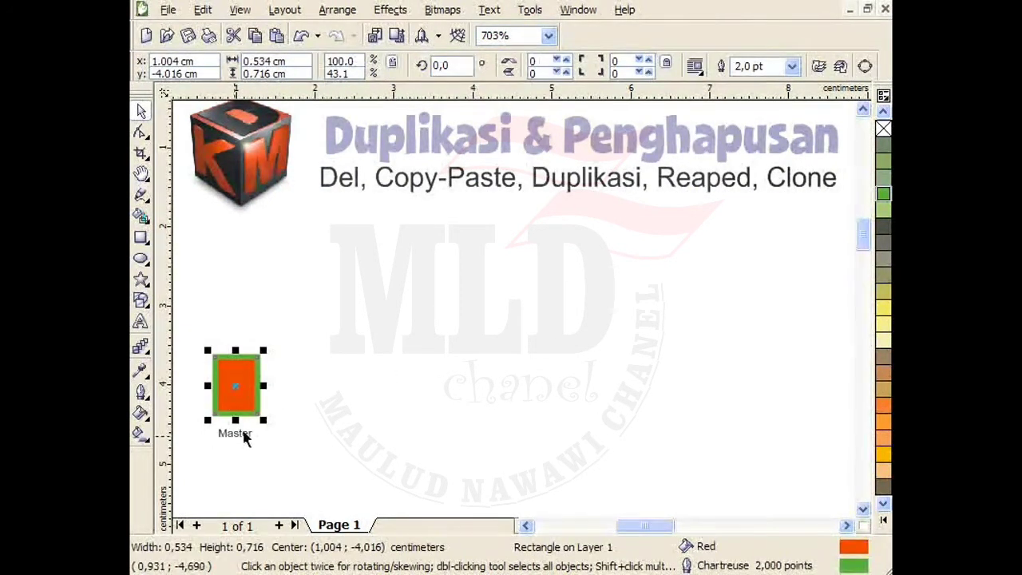
drag(235, 349, 235, 264)
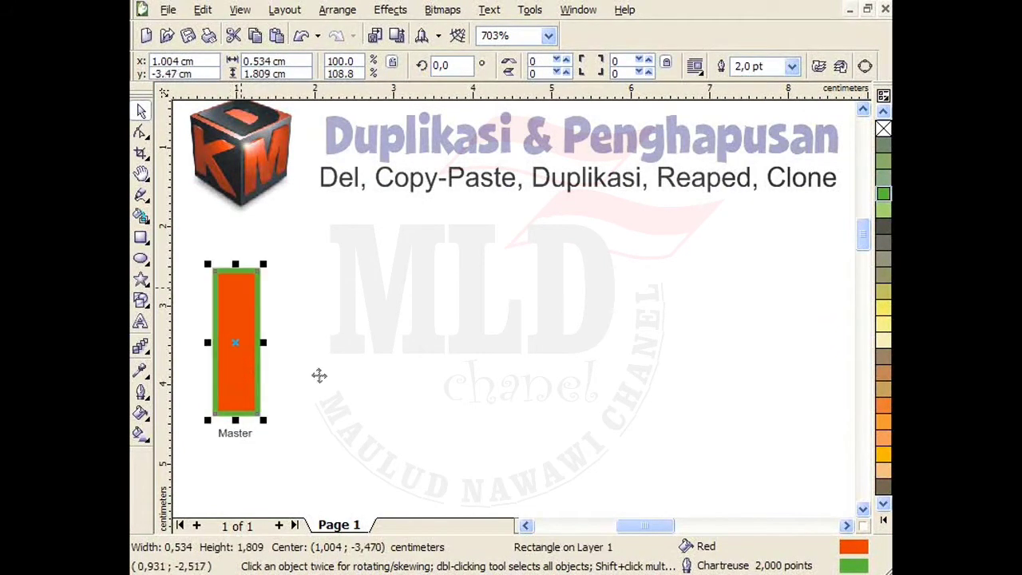
drag(235, 341, 288, 343)
right_click(288, 343)
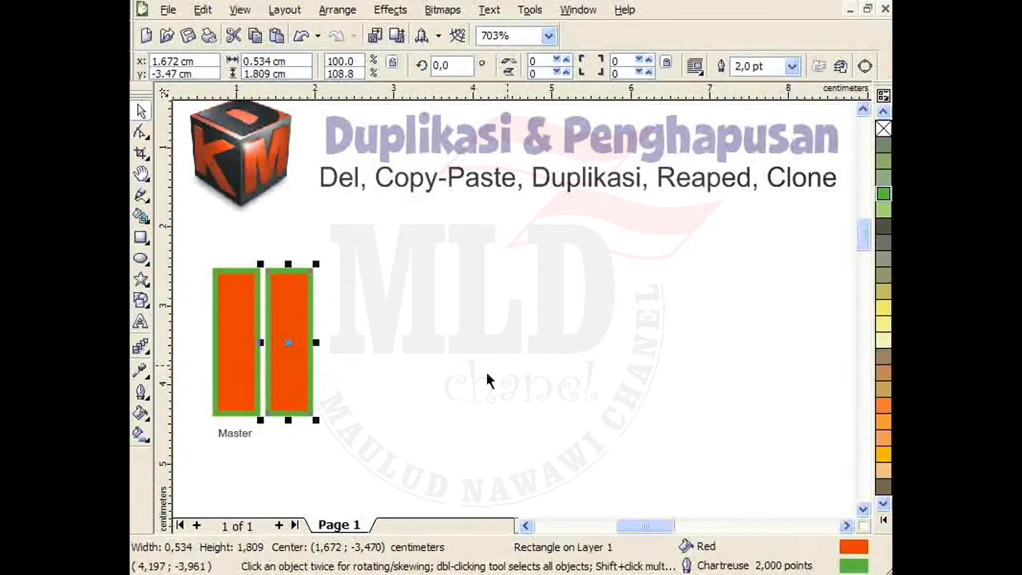
Step: Repeat the horizontal copy nine more times to build a row of eleven evenly spaced rectangles
key(ctrl+r)
key(ctrl+r)
key(ctrl+r)
key(ctrl+r)
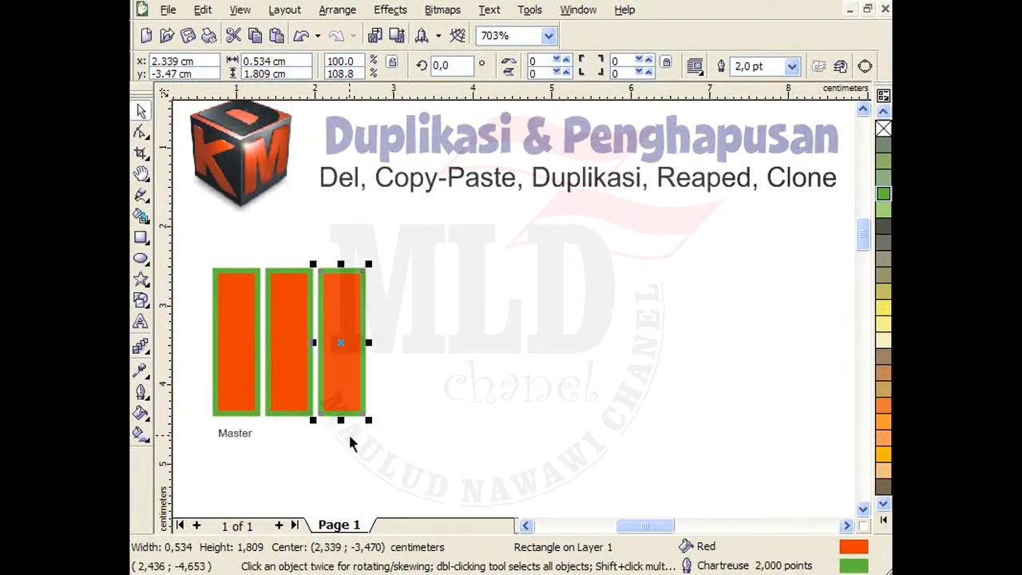
key(ctrl+r)
key(ctrl+r)
key(ctrl+r)
key(ctrl+r)
key(ctrl+r)
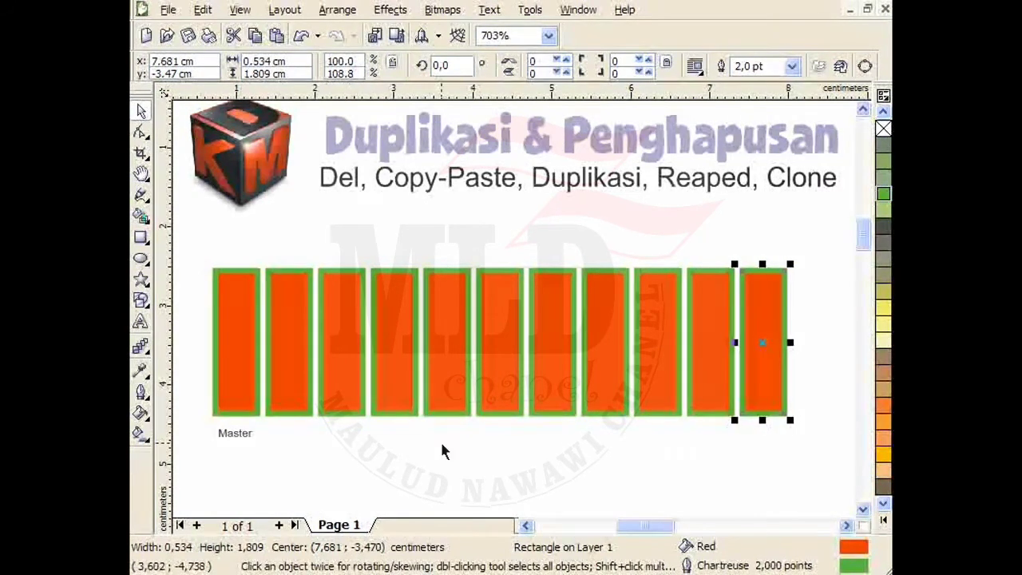
Step: Select all eleven rectangles and place a copy of the row straight below at about y -5.4 cm
click(825, 326)
drag(236, 348, 177, 352)
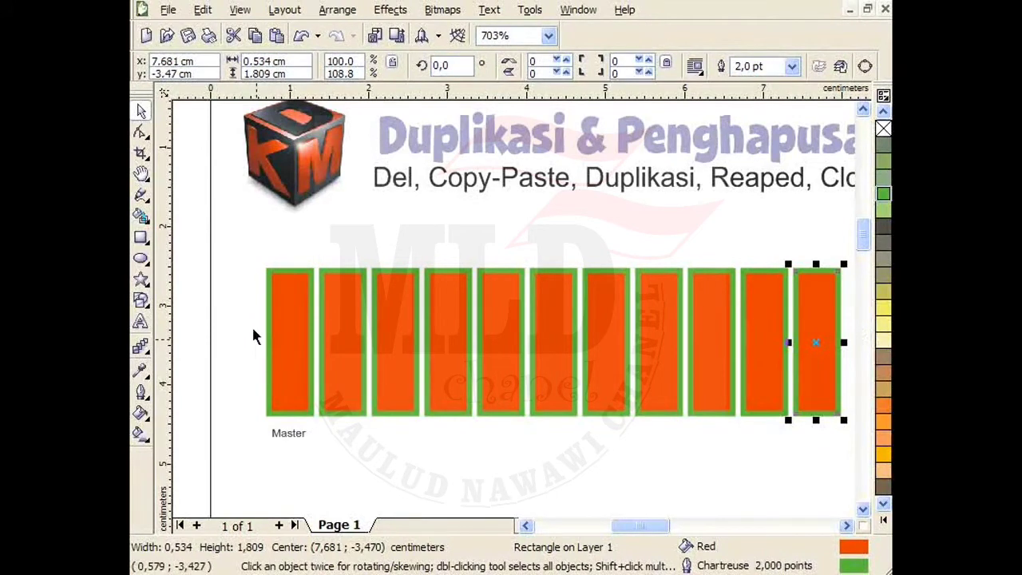
drag(244, 317, 847, 346)
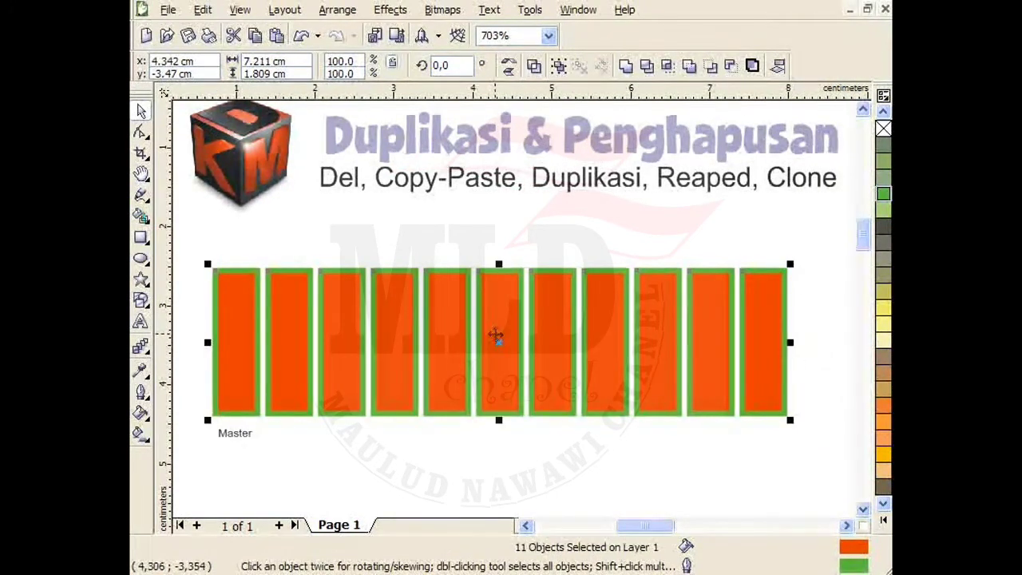
drag(495, 335, 495, 489)
Step: Repeat the downward copy of the rectangle row four more times to form a six-row grid
scroll(516, 314, down, 3)
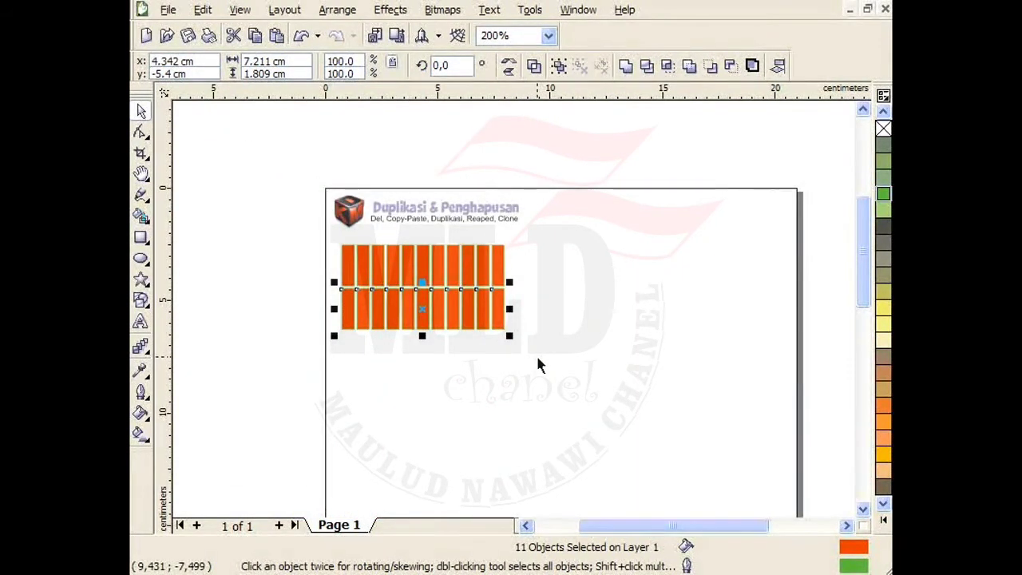
key(ctrl+r)
key(ctrl+r)
key(ctrl+r)
key(ctrl+r)
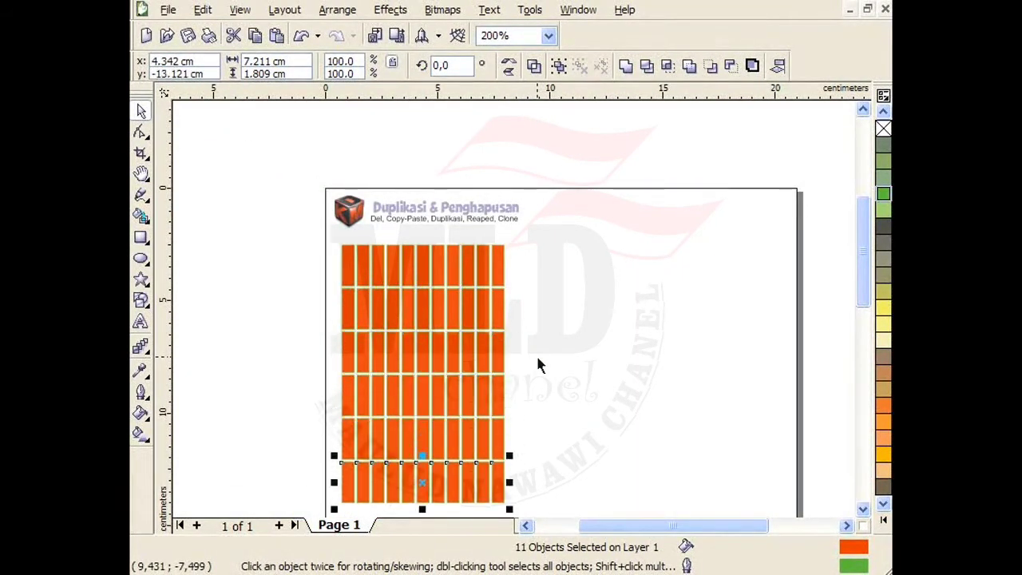
Step: Undo all the row copies so only the first row of rectangles remains, and clear the selection
scroll(467, 332, up, 3)
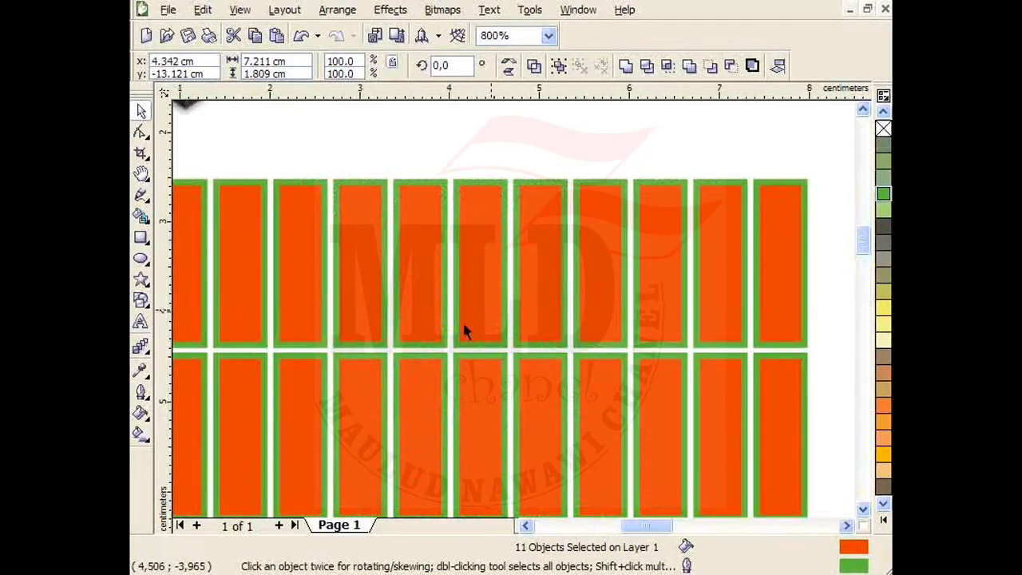
scroll(515, 315, up, 1)
scroll(515, 315, down, 2)
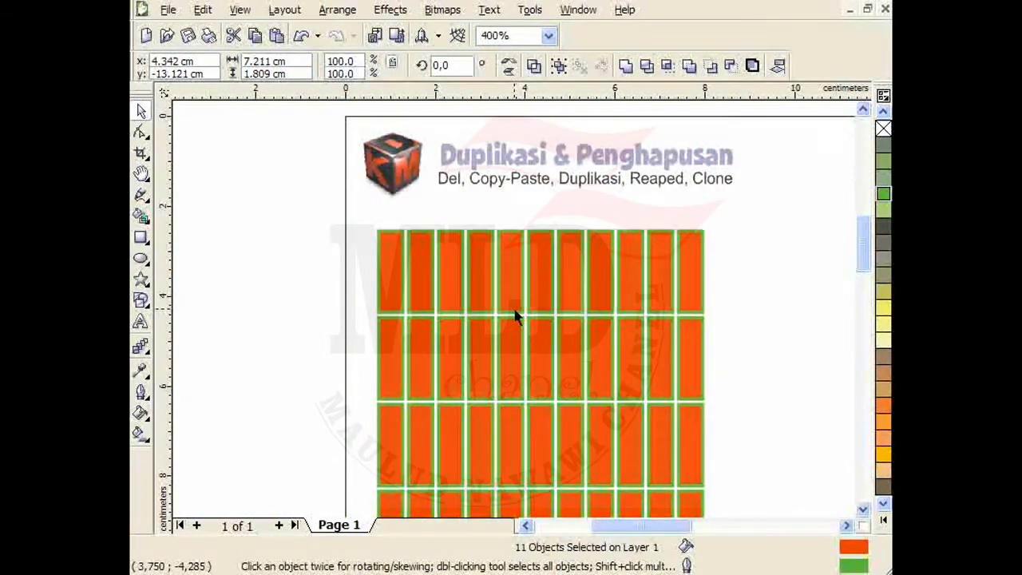
key(Delete)
key(Delete)
key(Delete)
key(Delete)
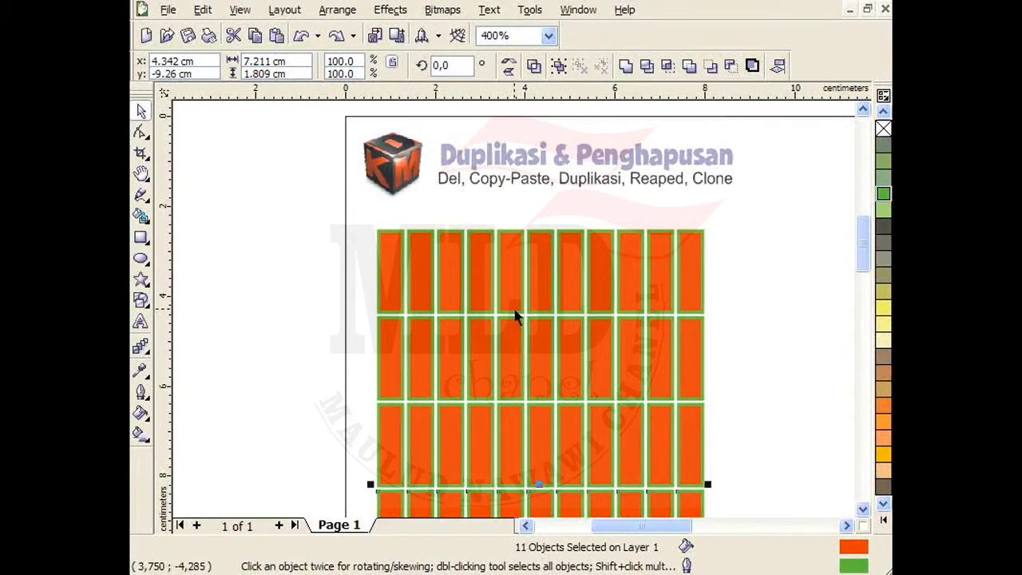
click(525, 341)
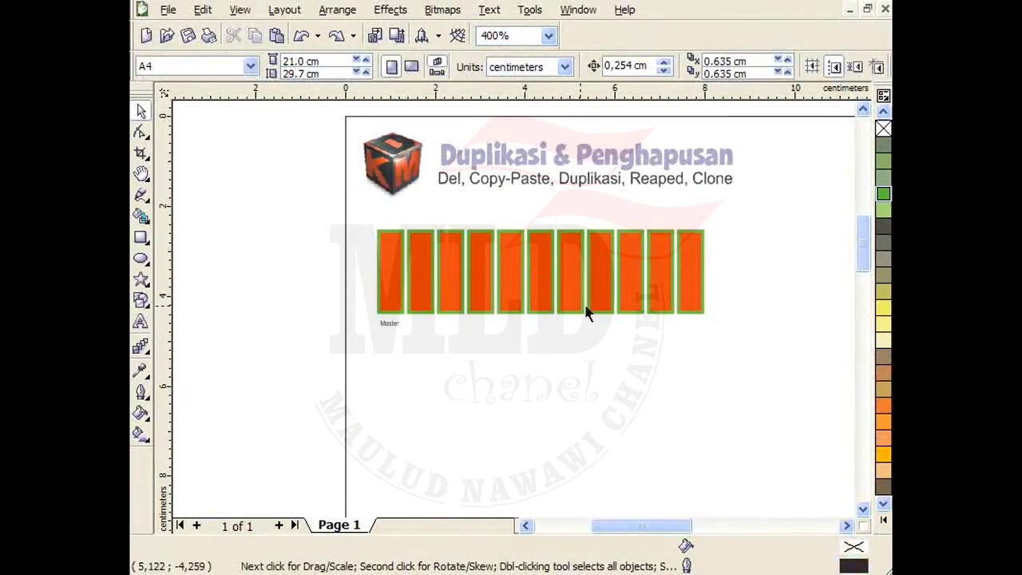
Step: Select all eleven rectangles in the row, including the master, and delete them
scroll(586, 312, up, 1)
key(F4)
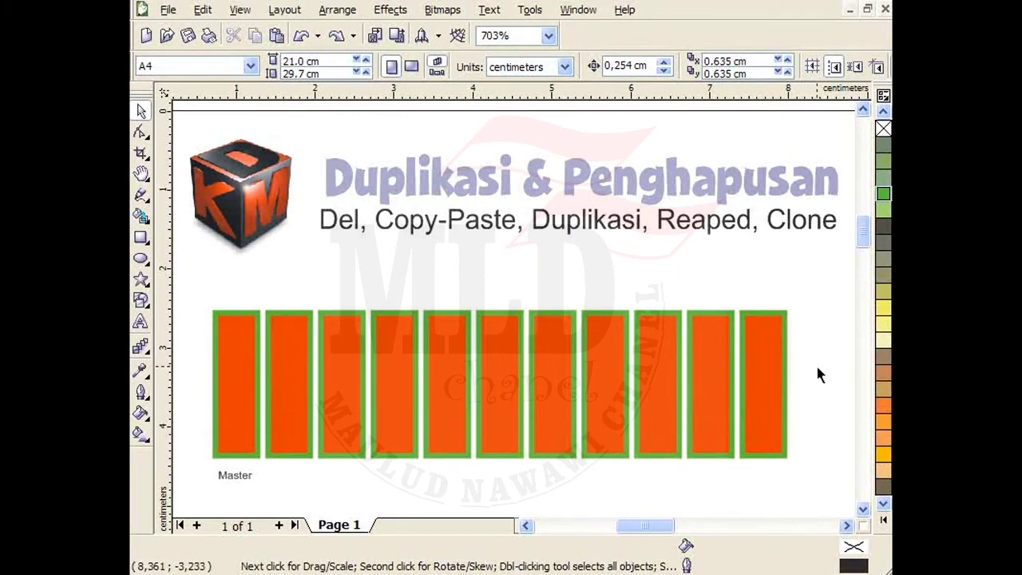
drag(816, 369, 246, 397)
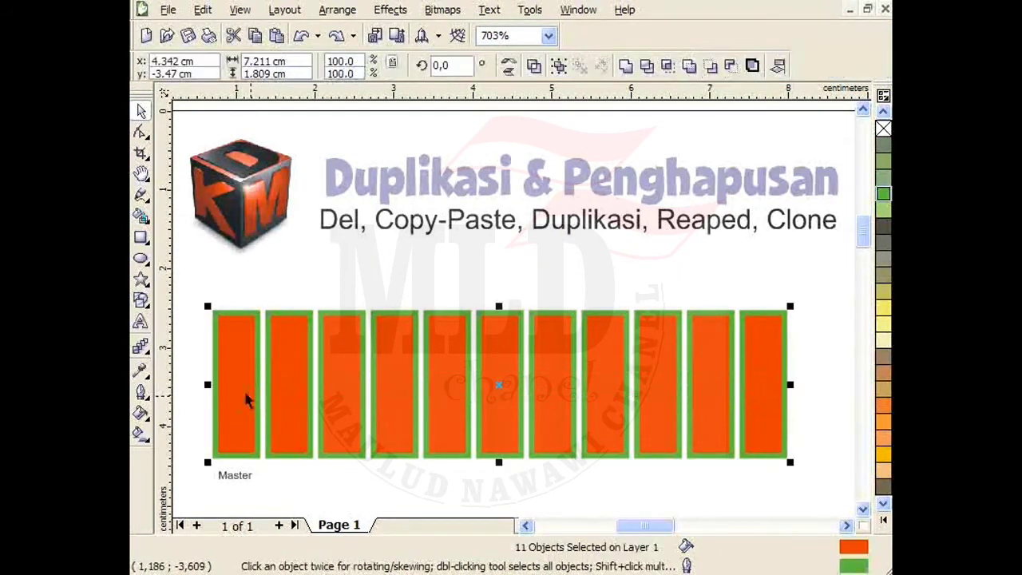
key(Delete)
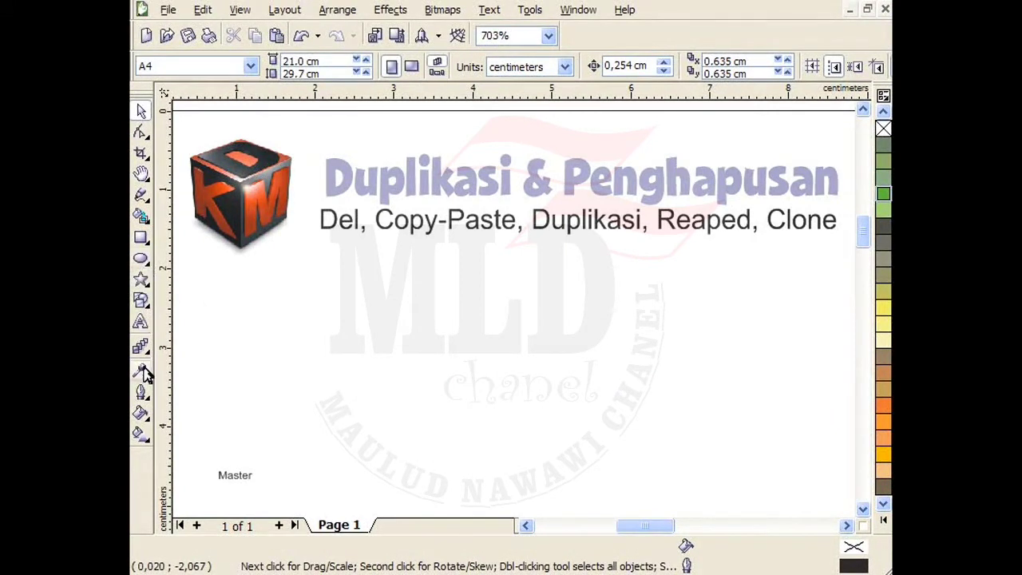
Step: Draw a tall narrow ellipse about 0.789 cm wide and 2.088 cm high below the subtitle
click(141, 309)
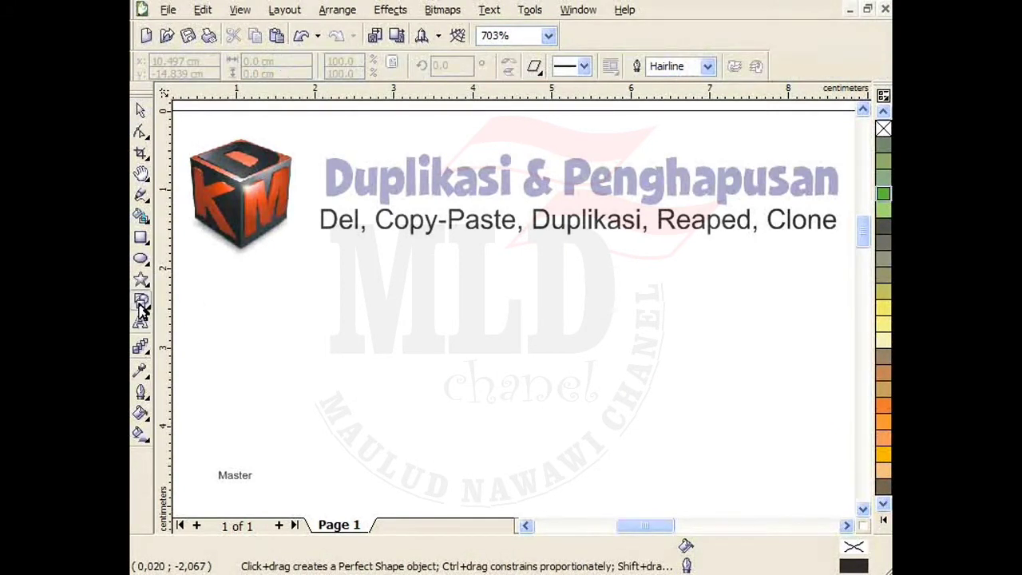
click(141, 308)
click(140, 258)
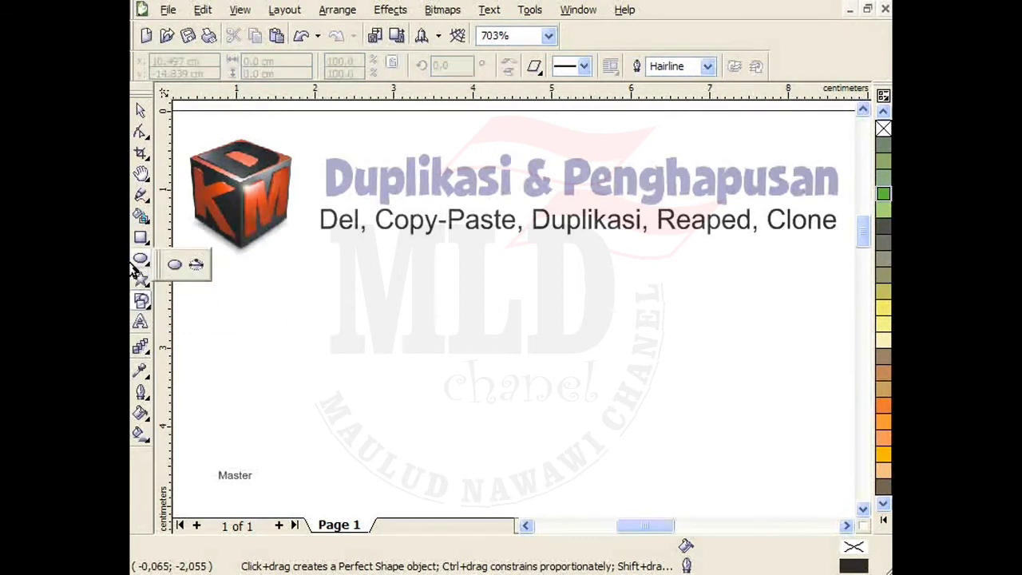
mouse_move(446, 303)
mouse_down()
mouse_move(473, 403)
mouse_move(508, 471)
mouse_up()
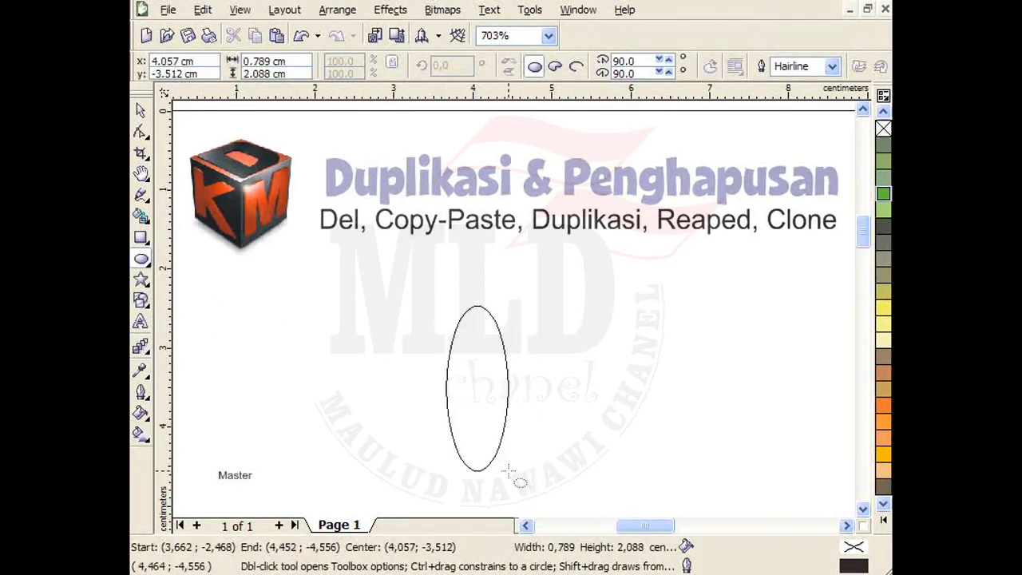
Step: Convert the ellipse to curves and bend its upper-right segment inward to form a flame shape about 0.862 by 2.169 cm
click(140, 134)
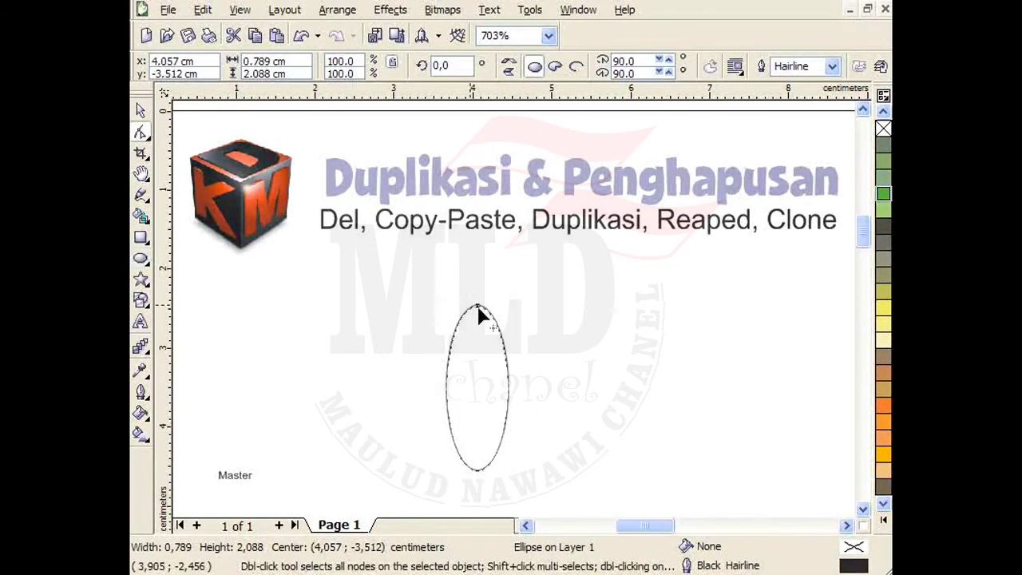
key(ctrl+q)
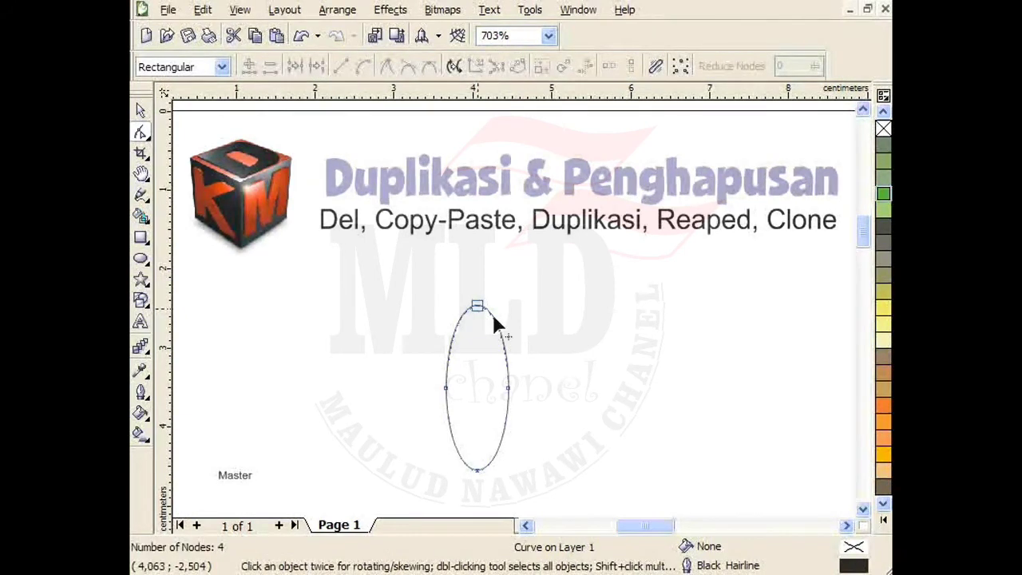
drag(499, 335, 484, 356)
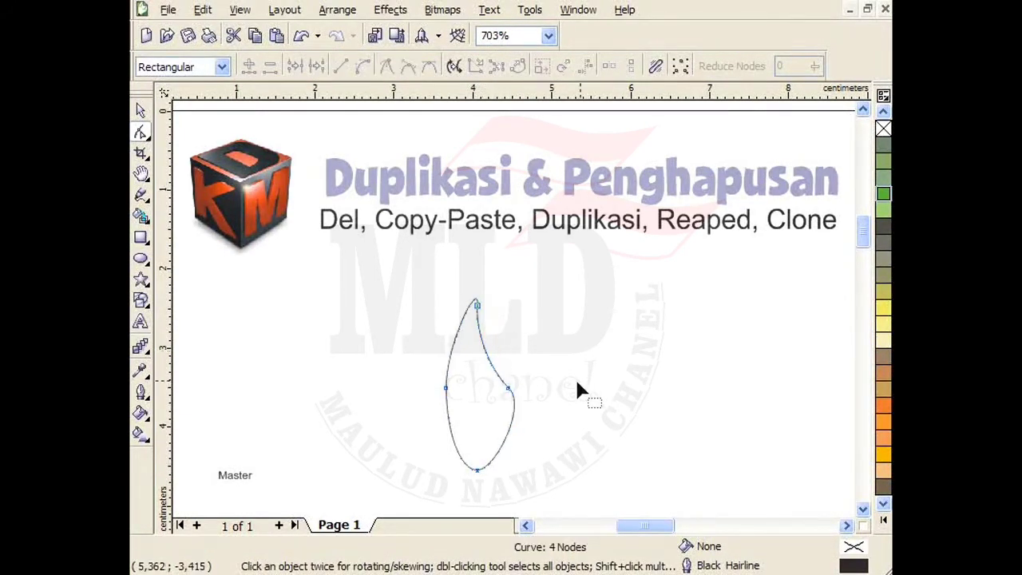
key(space)
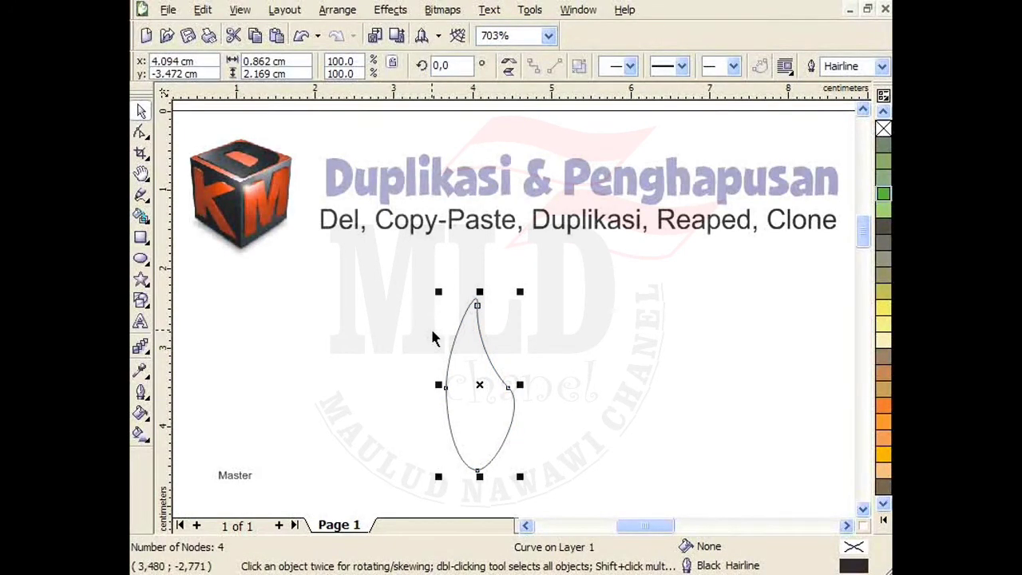
Step: Start a radial fountain fill for the flame with the centre offset at about -28% horizontal and 22% vertical
key(F11)
click(435, 135)
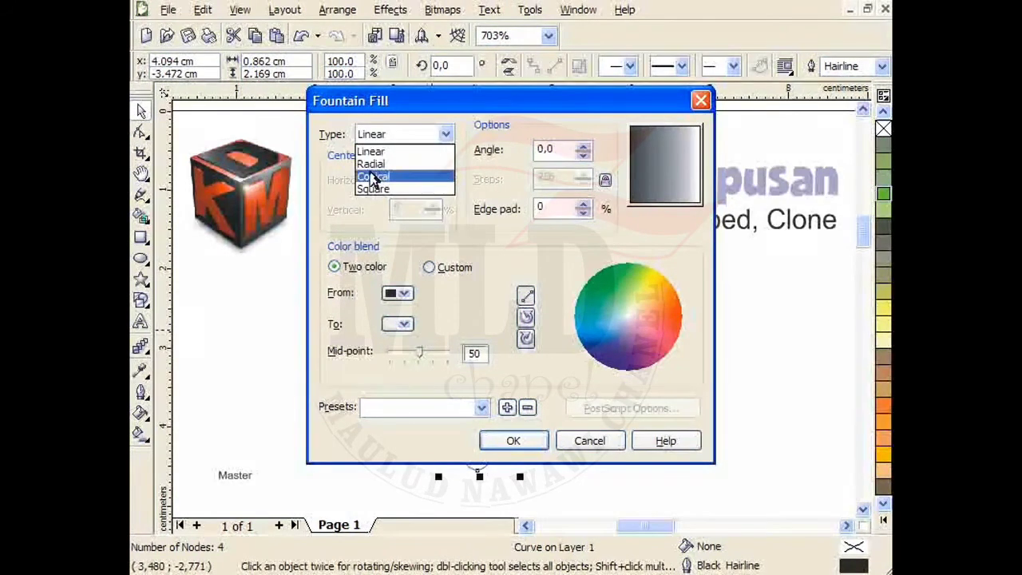
click(370, 164)
drag(656, 158, 646, 146)
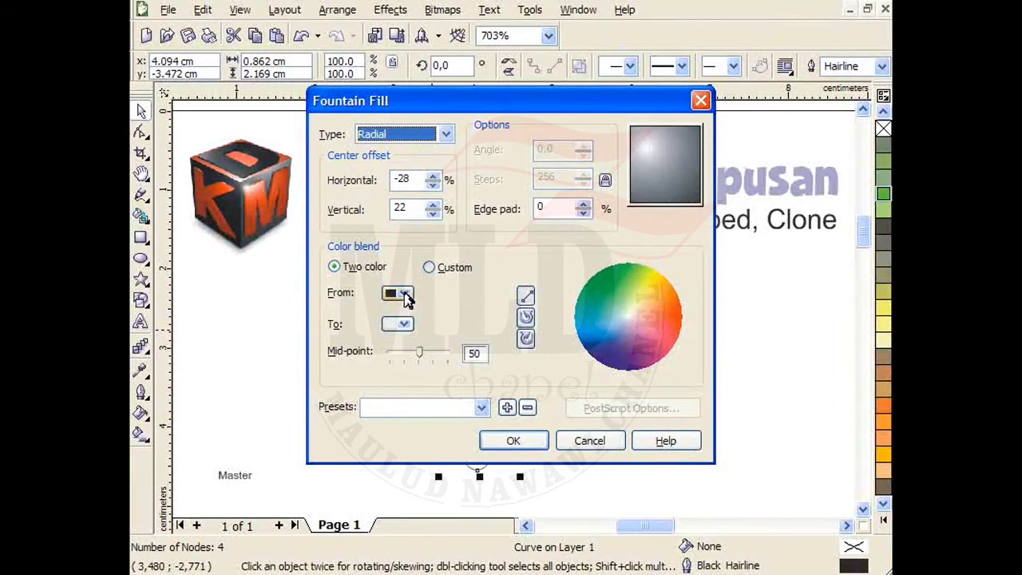
Step: Blend the flame's radial fill from orange-red to pale yellow, apply it, and remove the flame's outline
click(405, 294)
click(428, 350)
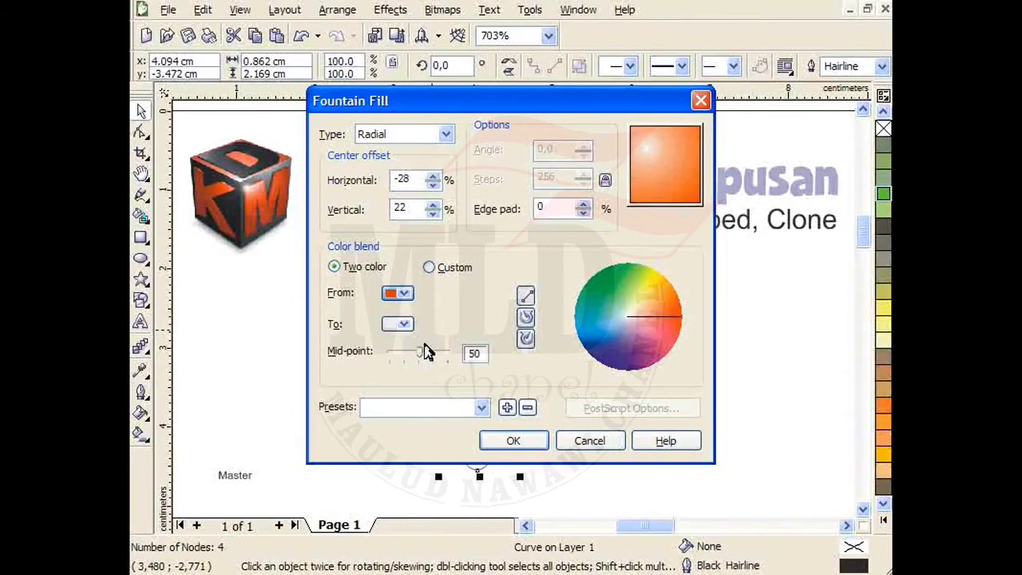
click(399, 324)
click(400, 382)
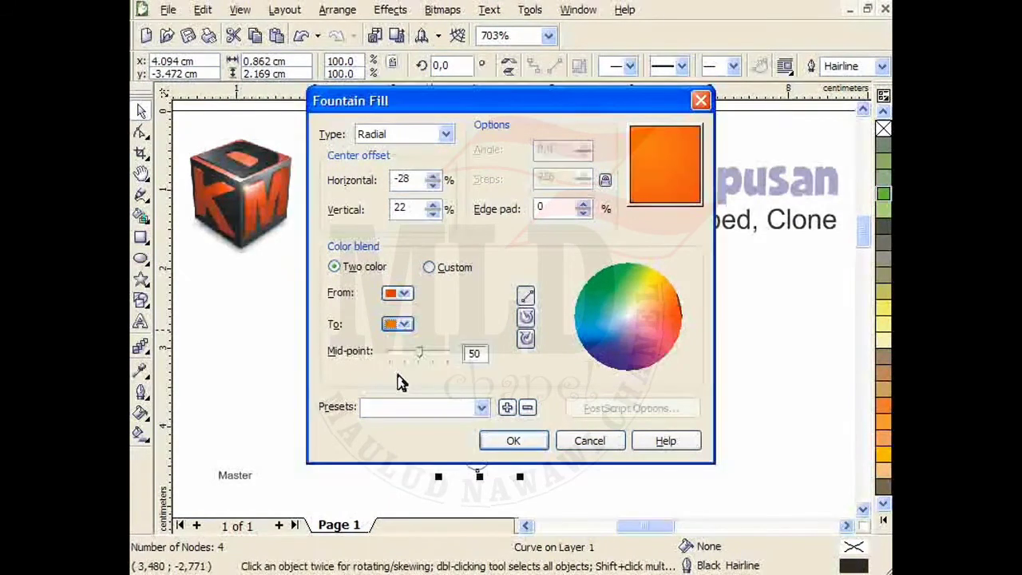
click(406, 325)
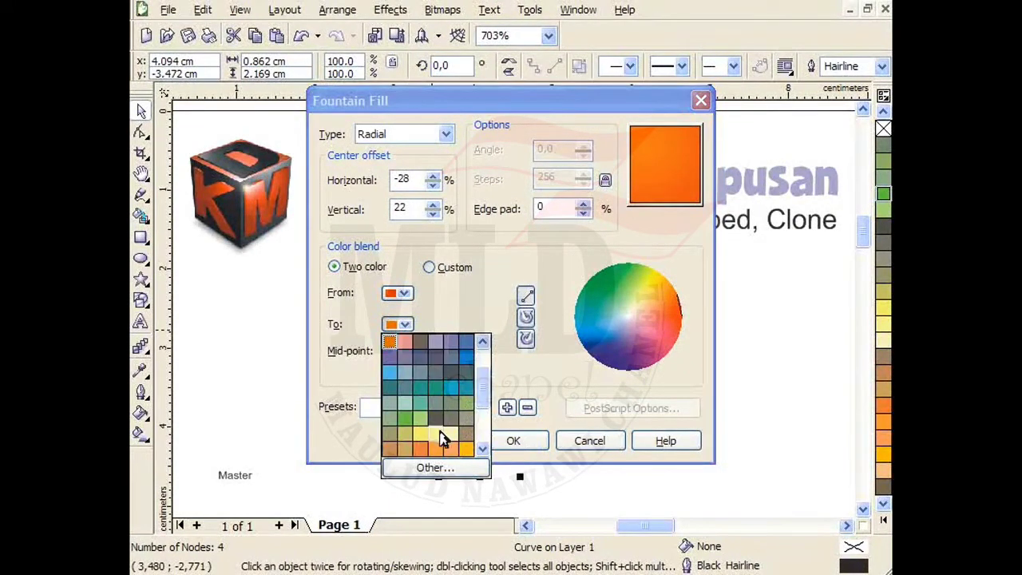
click(443, 438)
click(514, 441)
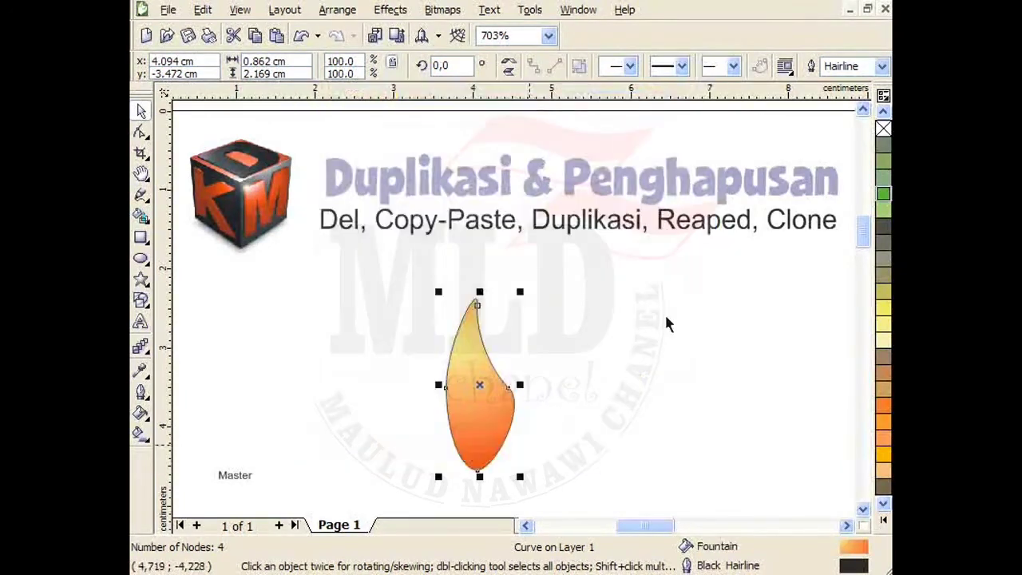
right_click(883, 128)
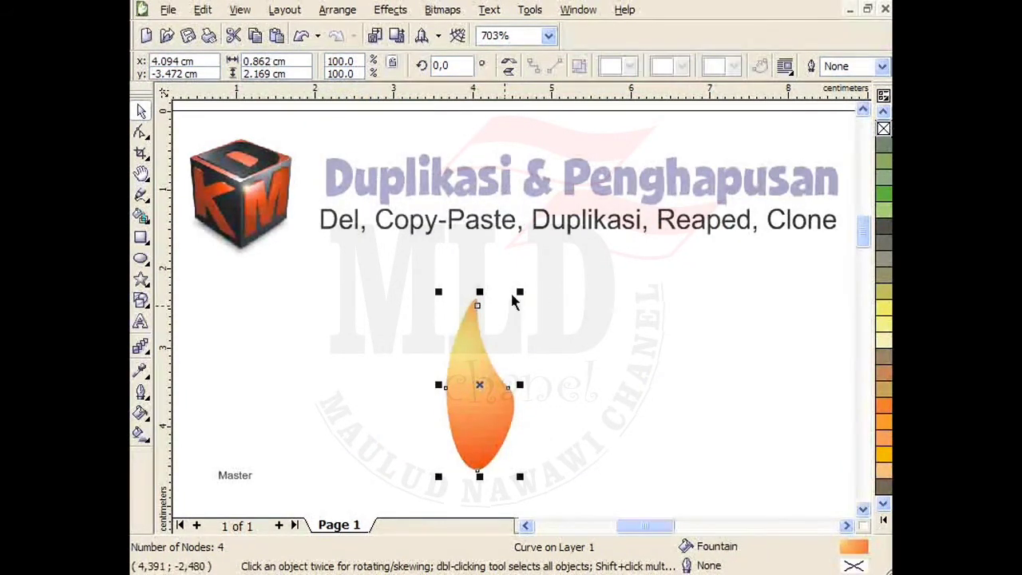
Step: Shift the flame slightly up and right, set its rotation centre at the lower tip, and rotate a copy by about 28.3 degrees
click(479, 387)
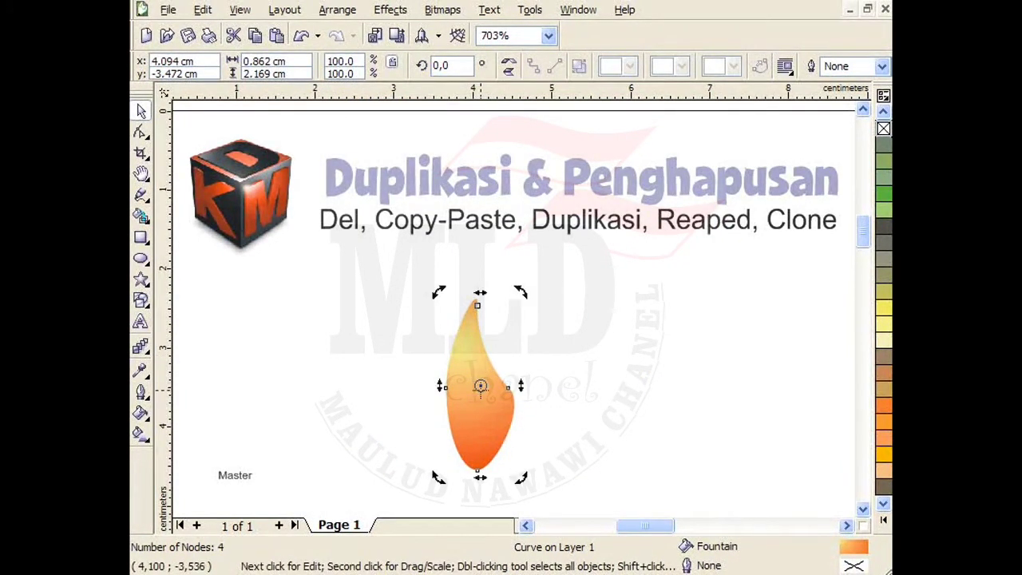
mouse_move(479, 387)
mouse_down()
mouse_move(485, 426)
mouse_move(497, 356)
mouse_move(497, 386)
mouse_up()
drag(496, 432, 497, 438)
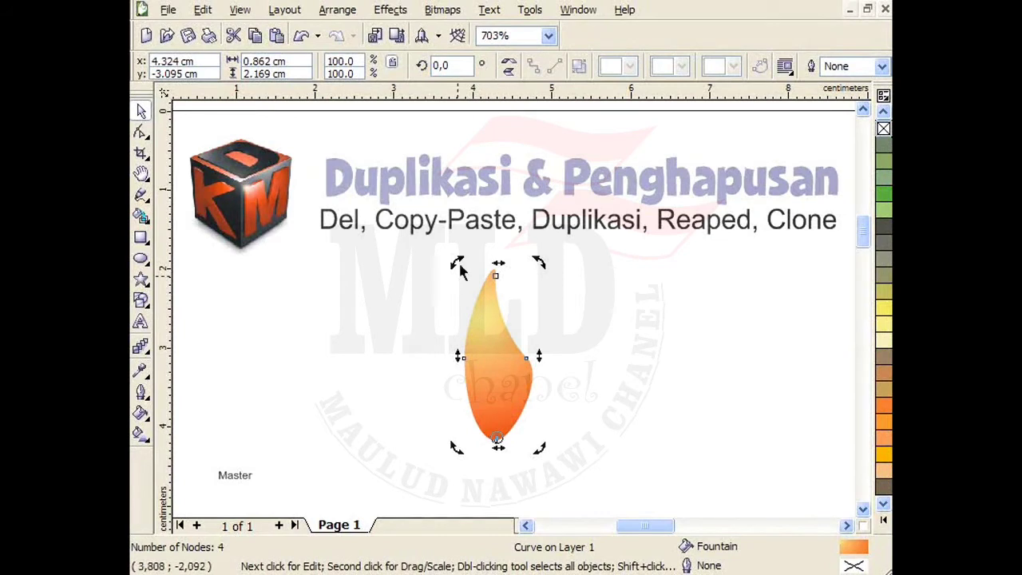
drag(452, 264, 394, 322)
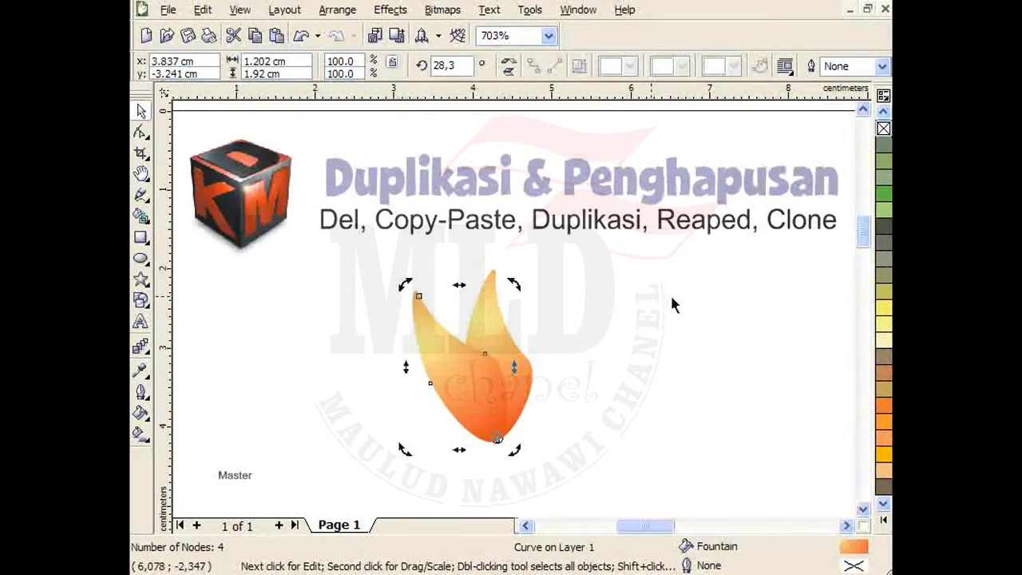
Step: Repeat the rotated copy around the lower tip until 13 petals form a full sun shape, and clear the selection
key(ctrl+r)
key(ctrl+r)
key(ctrl+r)
key(ctrl+r)
key(ctrl+r)
key(ctrl+r)
key(ctrl+r)
key(ctrl+r)
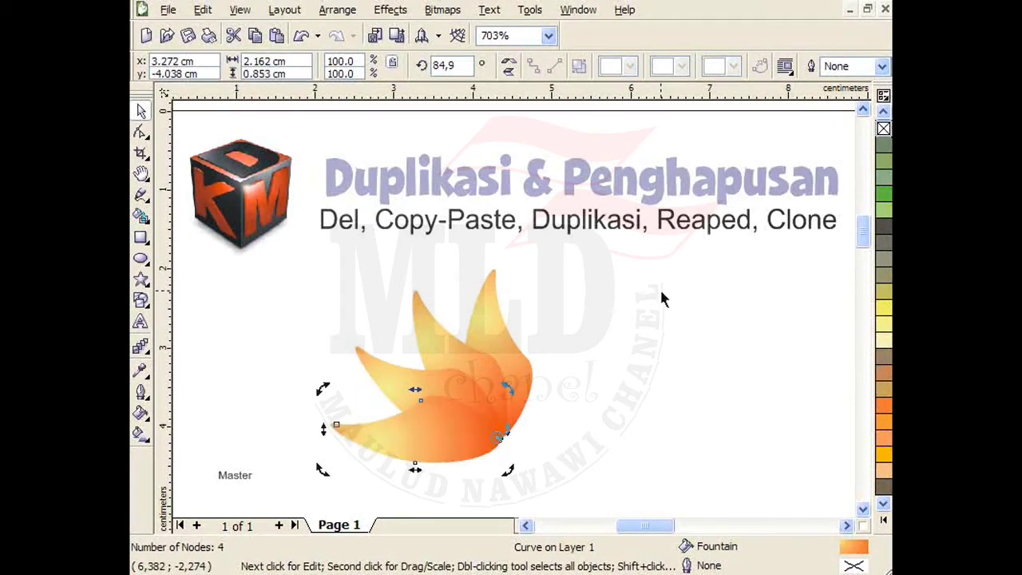
key(ctrl+r)
key(ctrl+r)
key(ctrl+r)
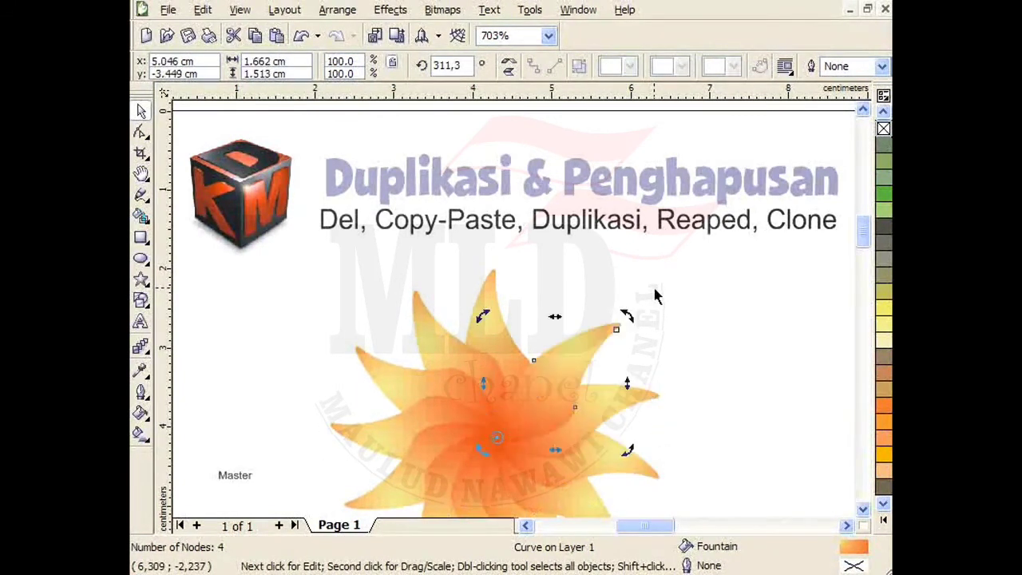
click(861, 511)
click(860, 511)
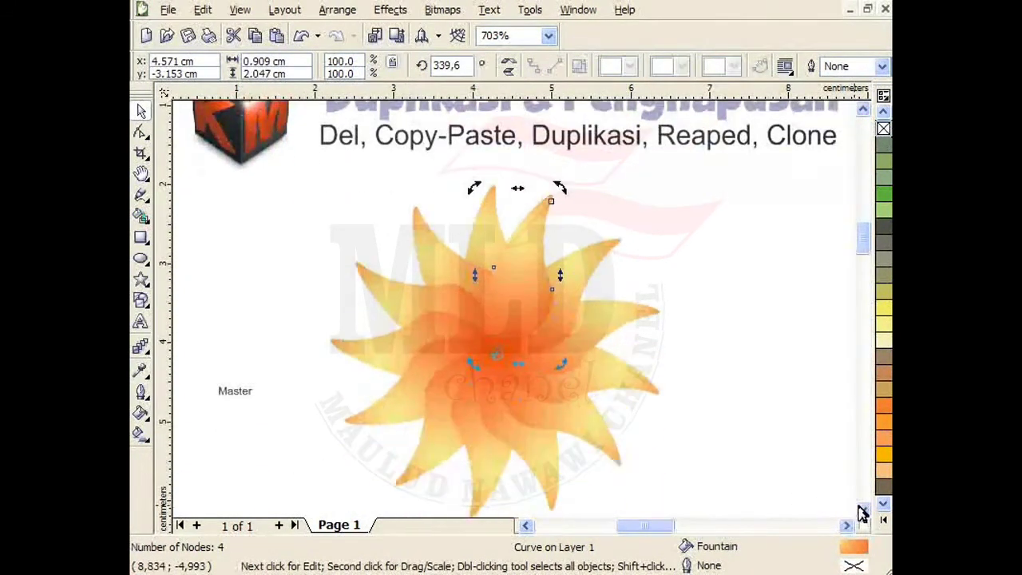
click(861, 511)
click(694, 401)
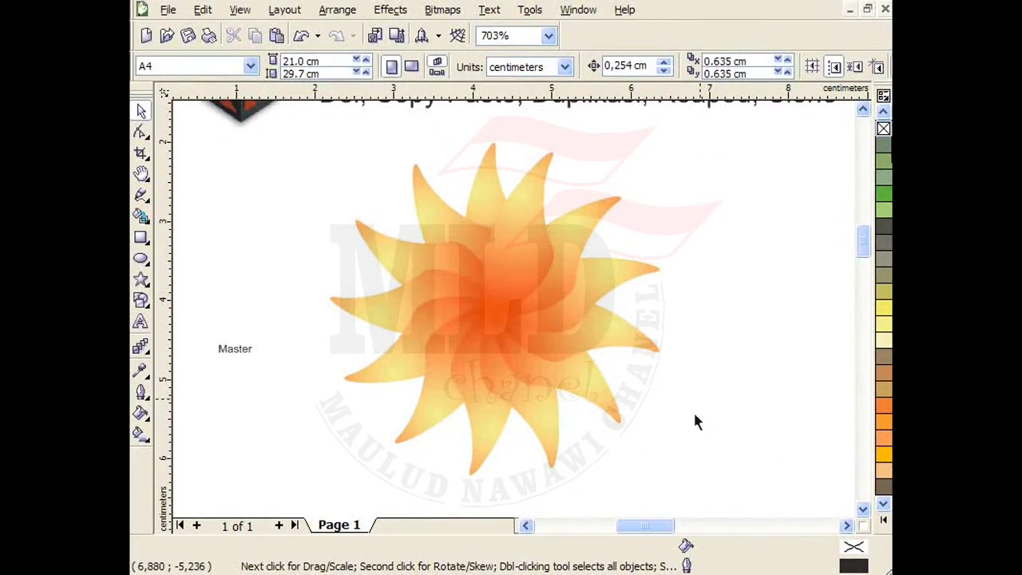
Step: Scale all 13 petals down to about 1.805 by 1.823 cm, move them above the Master label, and group them
click(862, 111)
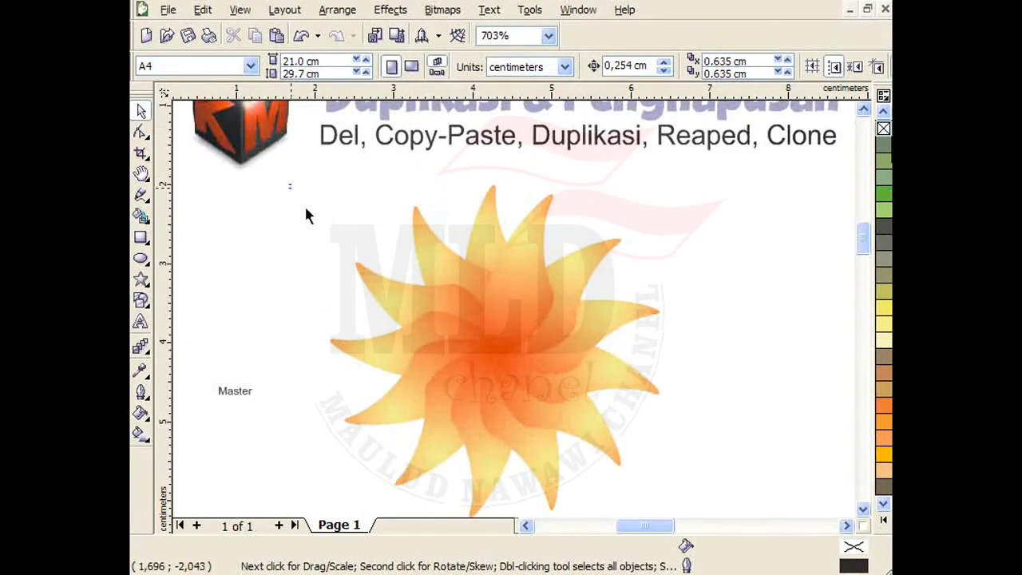
drag(290, 185, 678, 495)
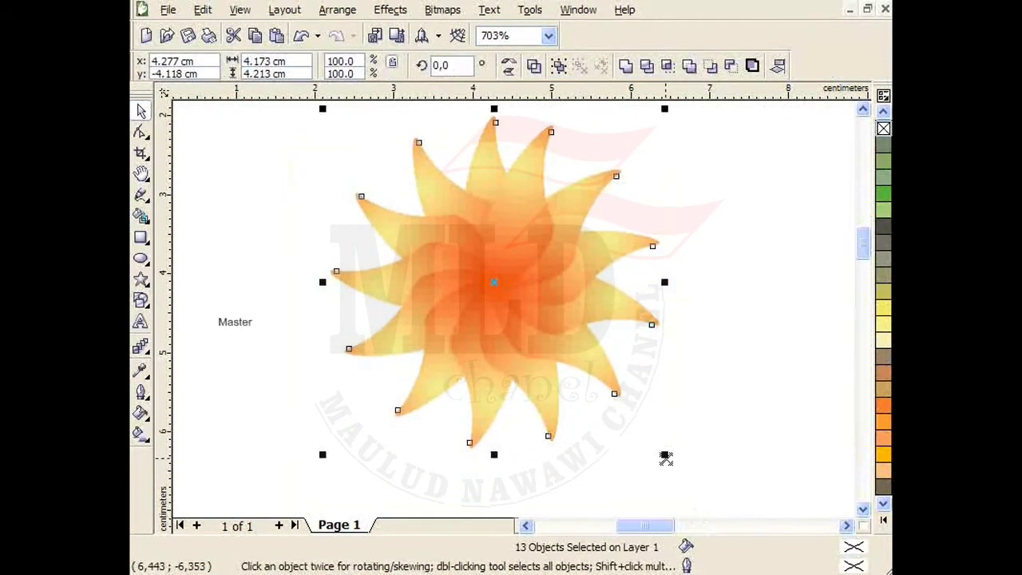
drag(665, 458, 570, 359)
drag(495, 283, 247, 228)
key(ctrl+g)
click(396, 304)
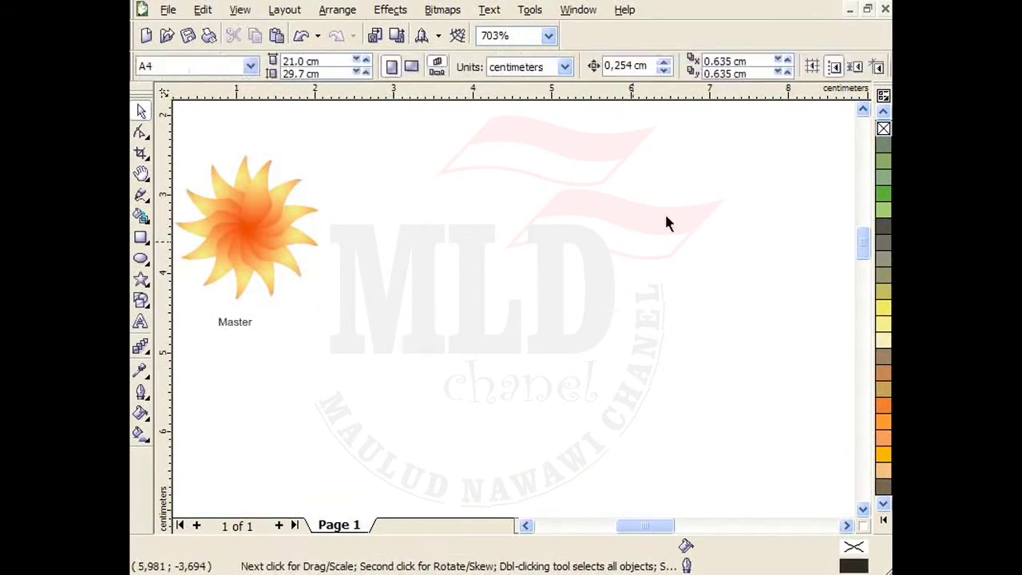
Step: Place a copy of the grouped sun to its right, centred at about x 3.501, y -2.806 cm, and ungroup the copy
scroll(690, 206, up, 2)
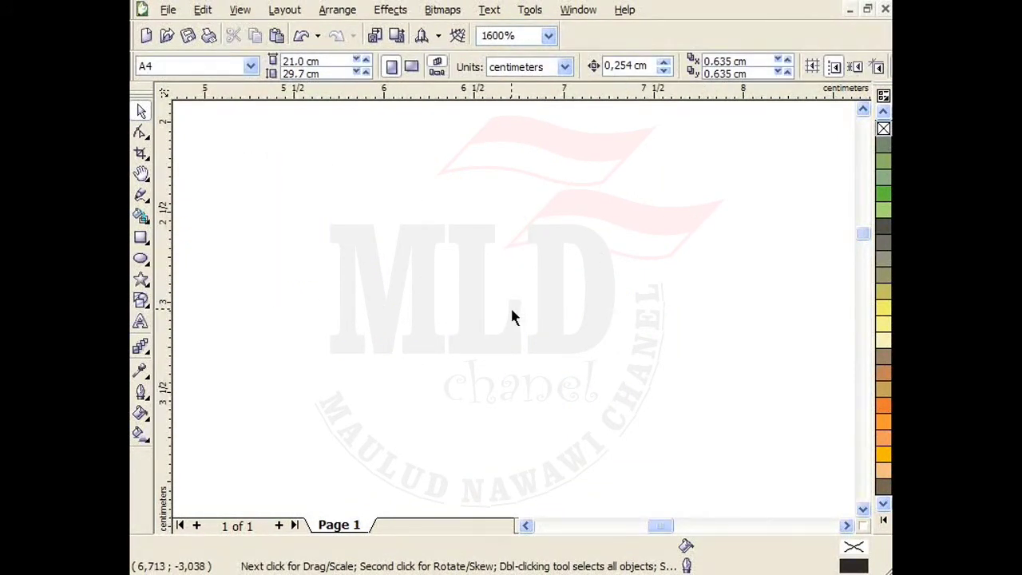
scroll(512, 312, down, 2)
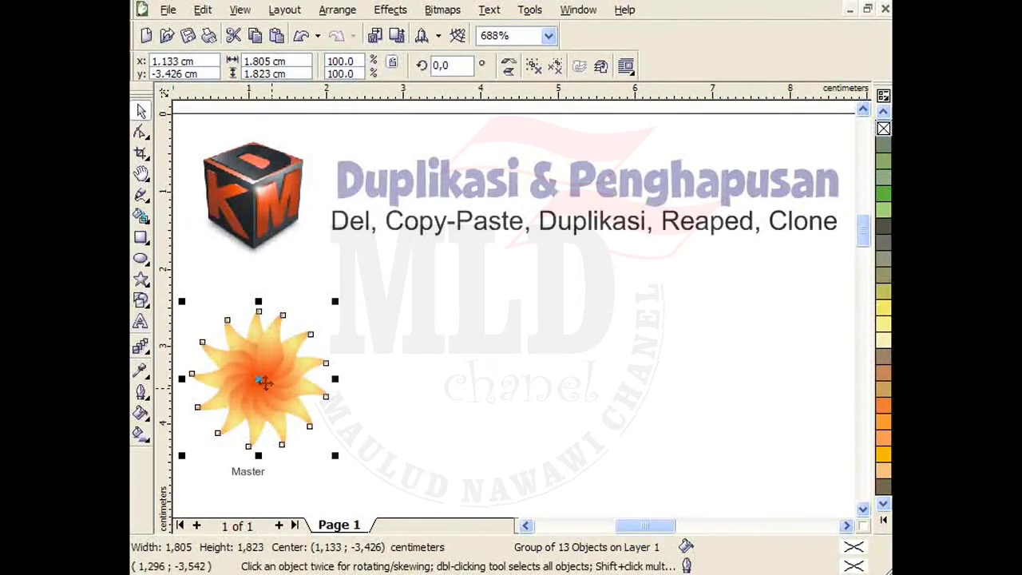
drag(266, 381, 442, 331)
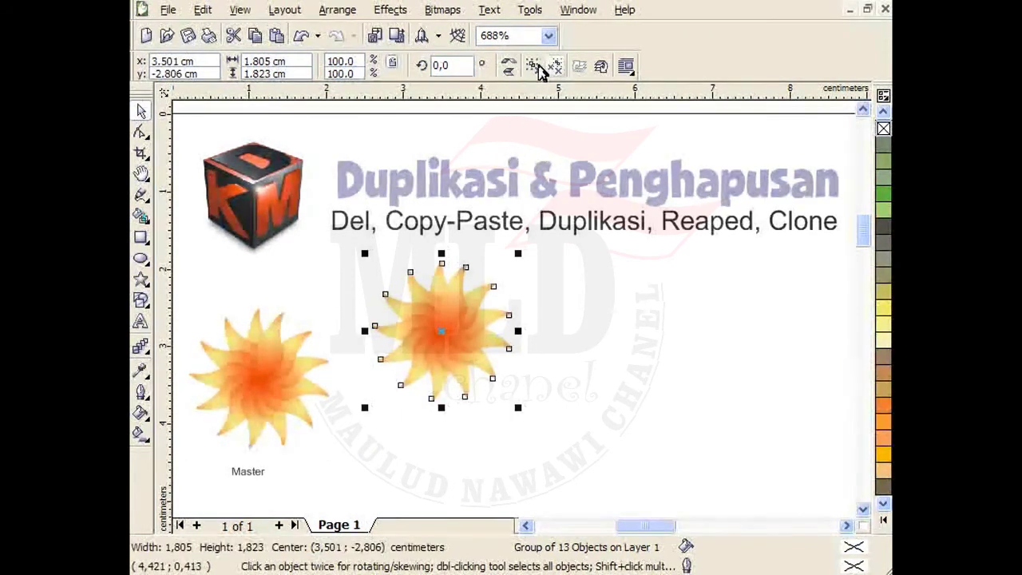
click(539, 66)
click(598, 321)
Step: Pull one petal out of the ungrouped sun copy to its right and delete all the remaining petals of that copy
drag(452, 310, 559, 301)
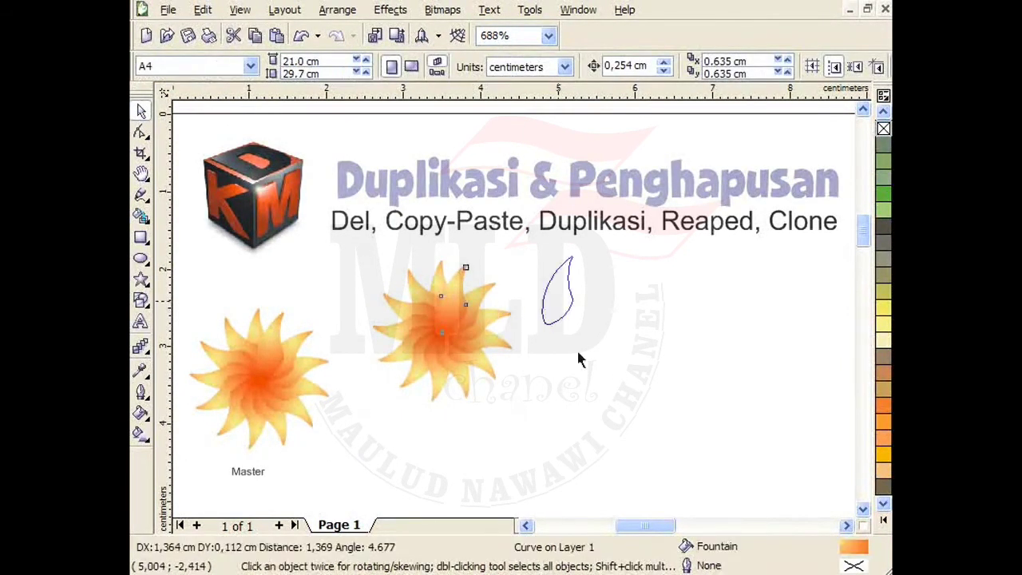
click(576, 359)
drag(509, 440, 351, 245)
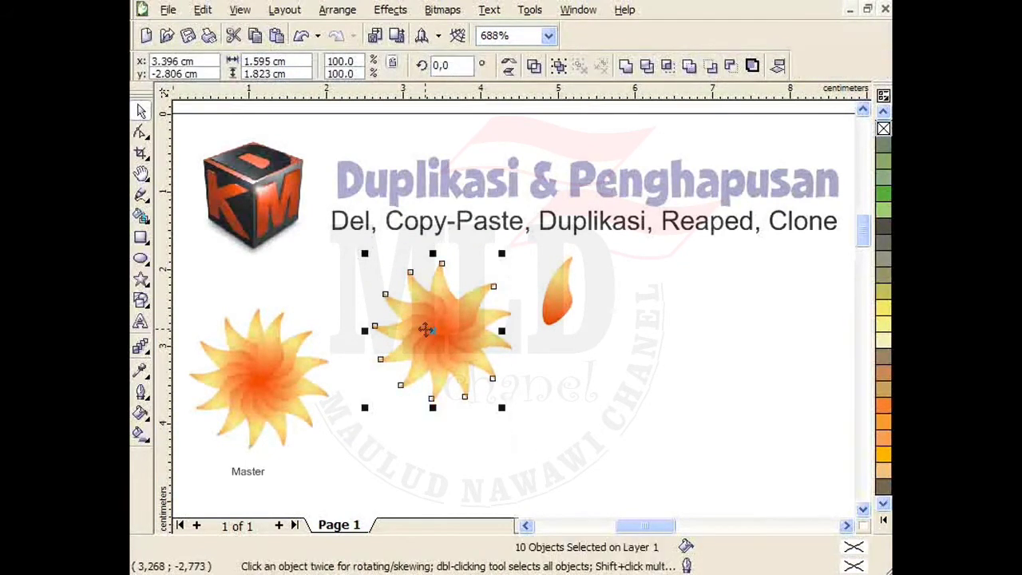
key(Delete)
click(477, 333)
key(Delete)
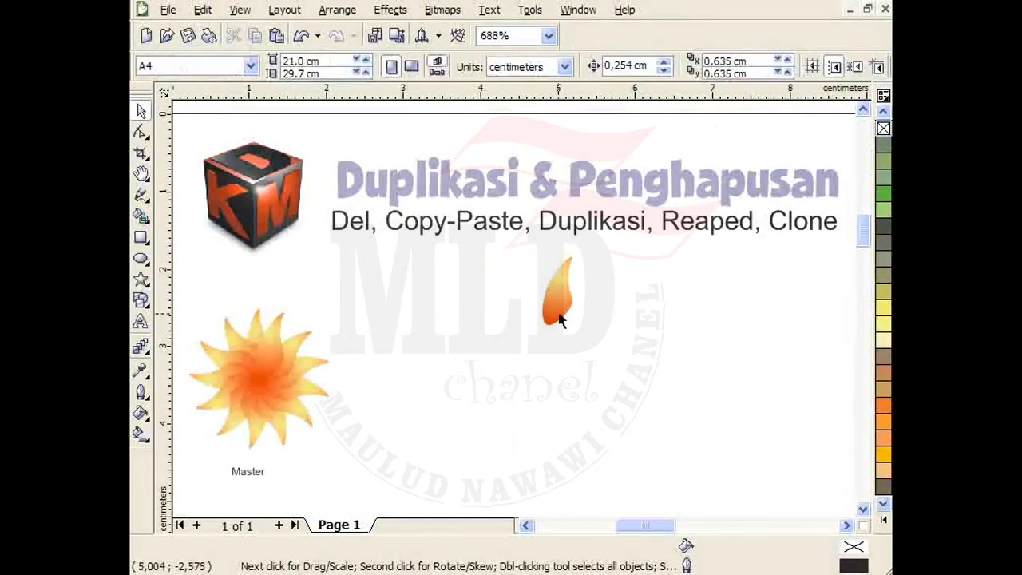
Step: Move the single petal closer to the sun and place the Master label beneath it
drag(558, 308, 410, 349)
drag(263, 470, 425, 385)
click(483, 381)
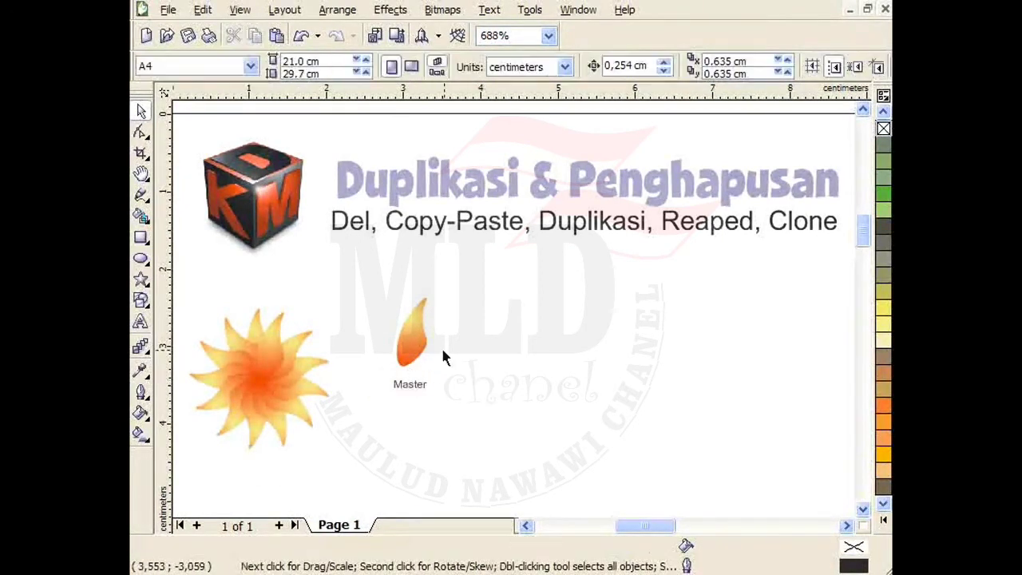
scroll(442, 349, up, 1)
click(848, 525)
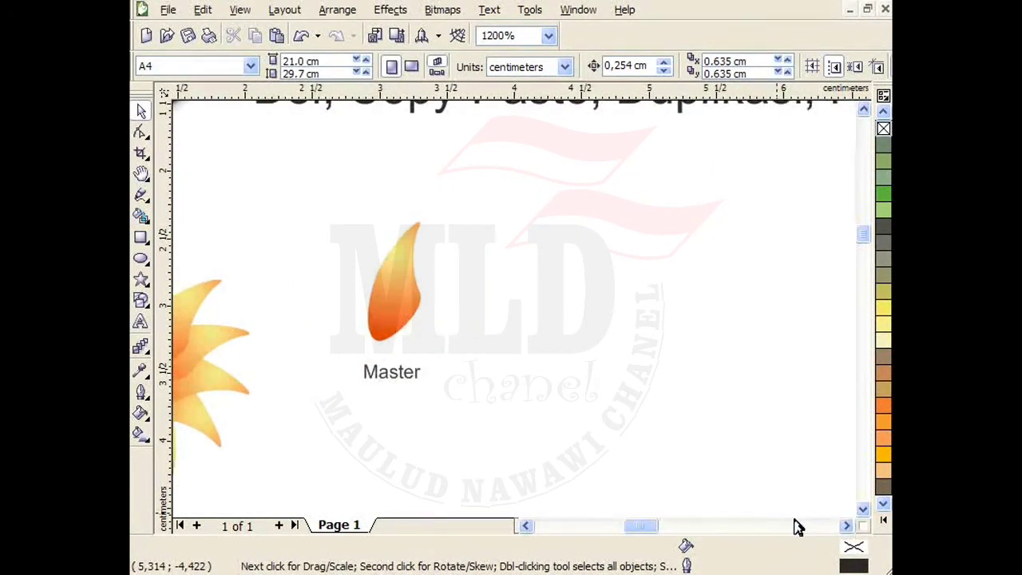
click(354, 307)
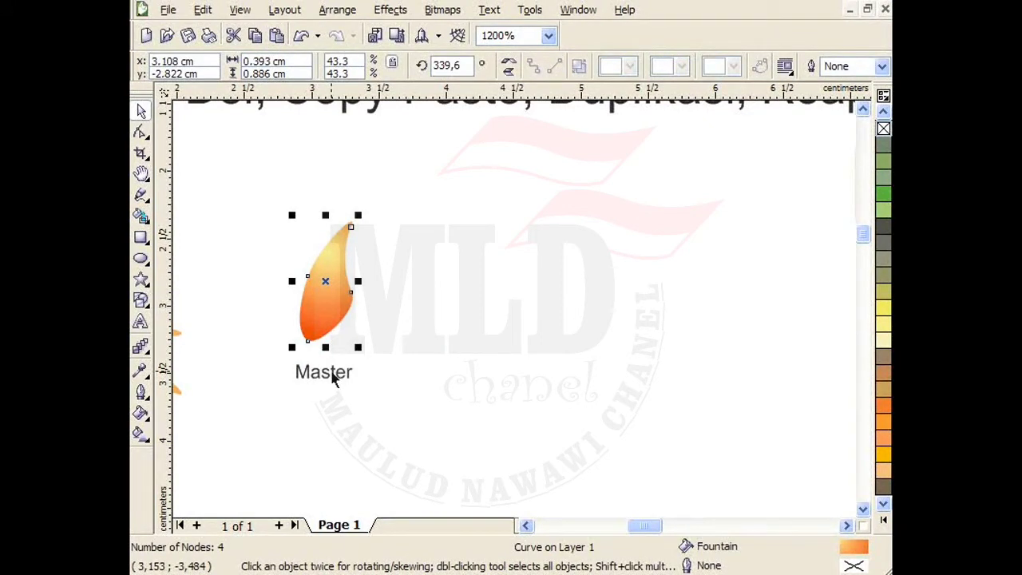
scroll(358, 343, down, 1)
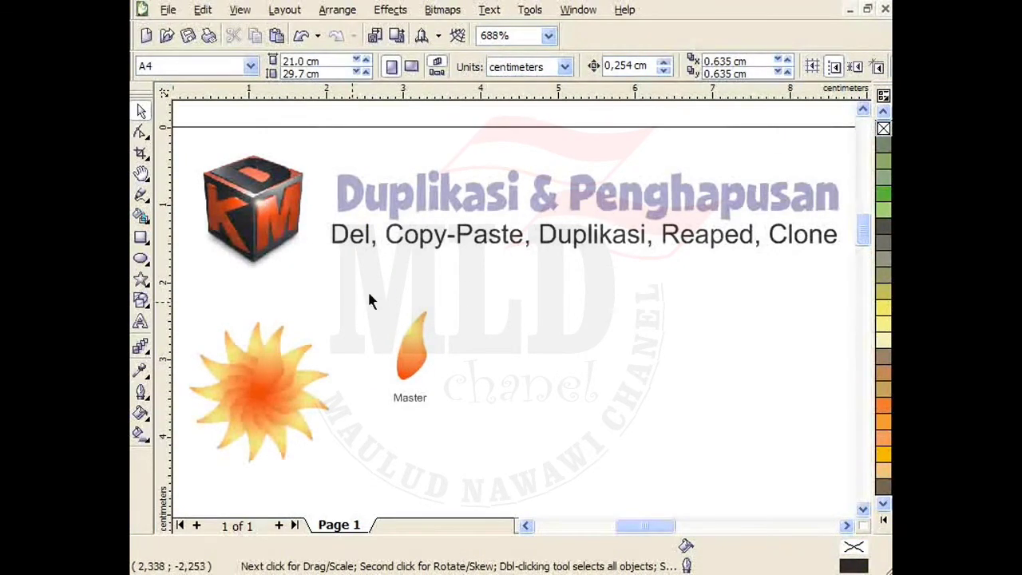
Step: Move the petal and its Master label together slightly down and left, centred at about x 2.85, y -3.63 cm
drag(368, 289, 455, 415)
drag(423, 354, 405, 395)
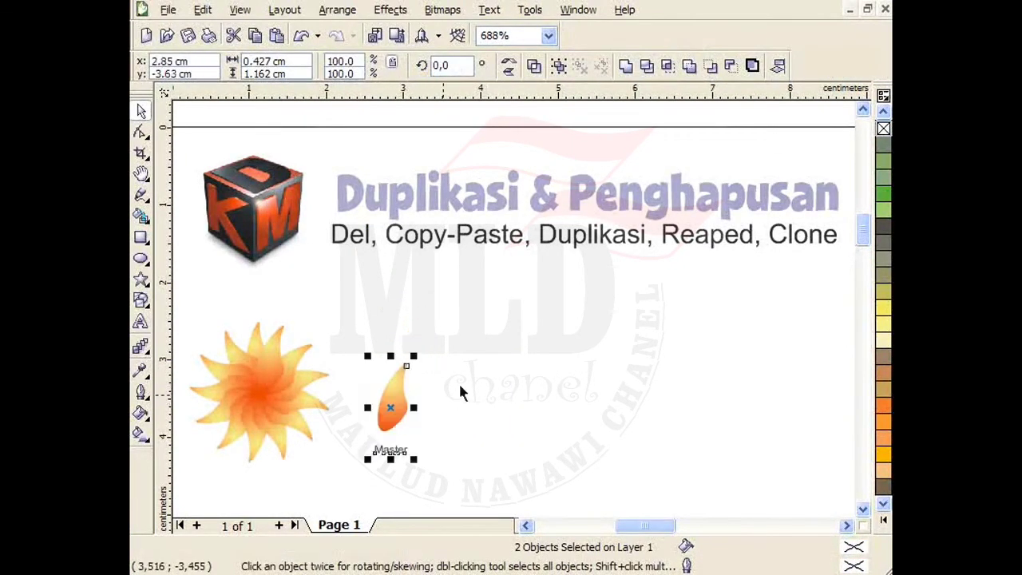
click(460, 392)
Step: Create a clone of the single petal above the Master label
click(409, 416)
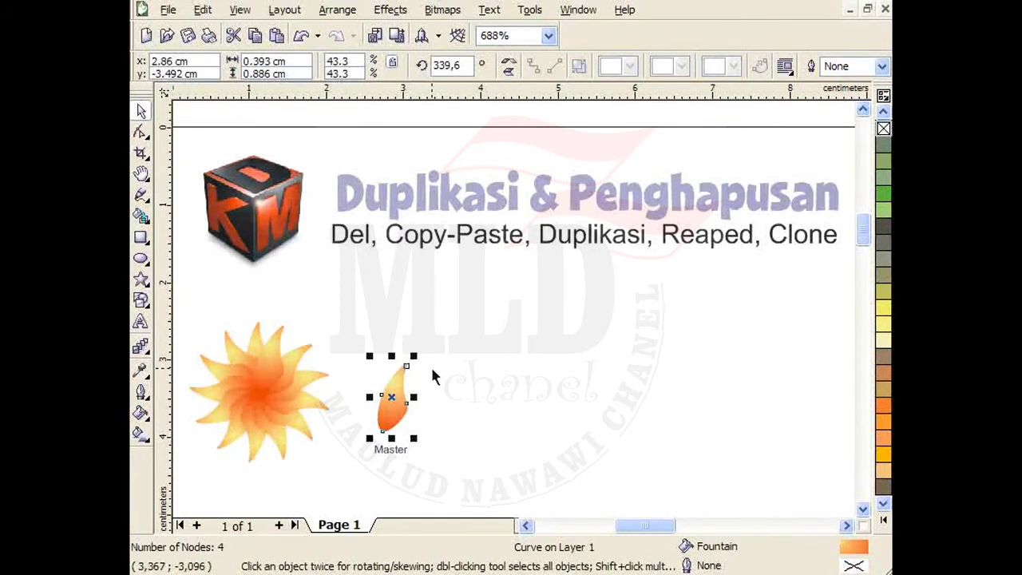
click(204, 12)
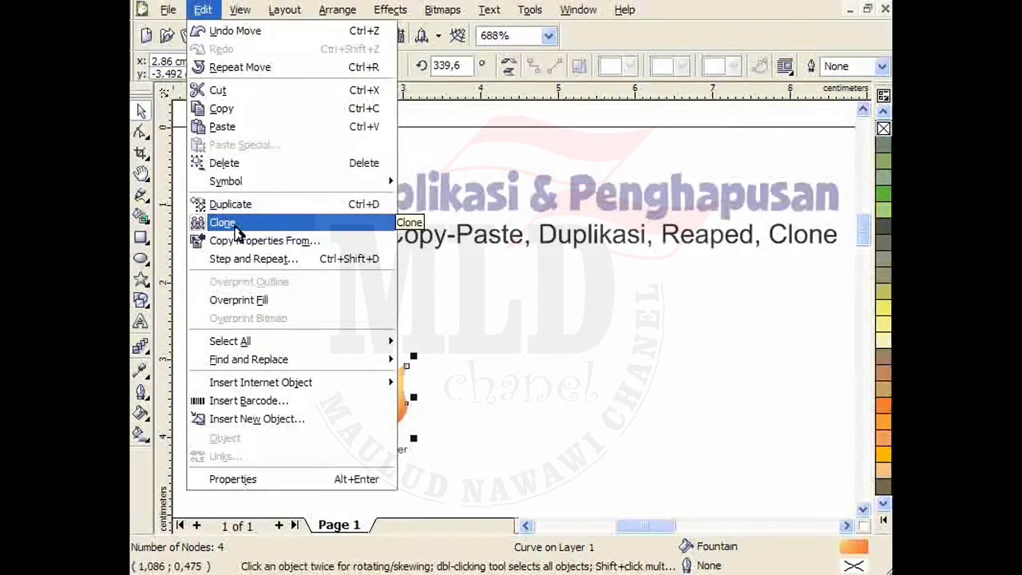
click(235, 228)
click(474, 389)
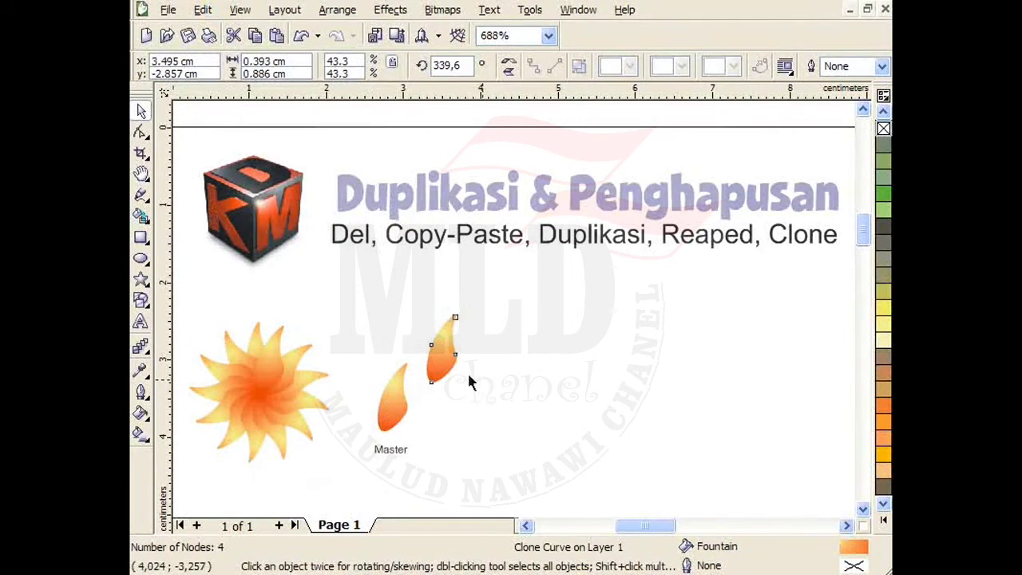
Step: Check whether the Clone command is available for the cloned petal
click(448, 374)
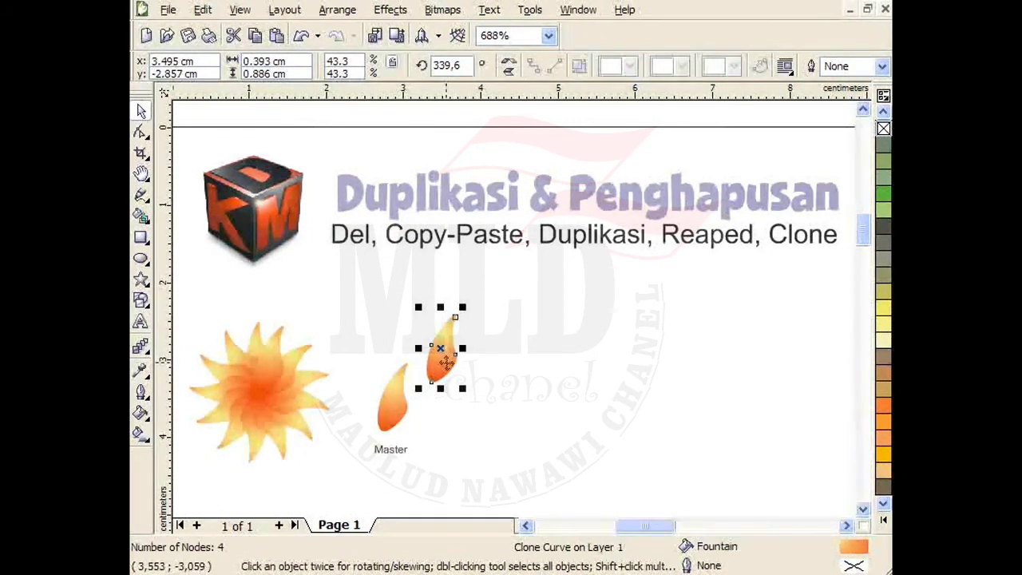
click(202, 10)
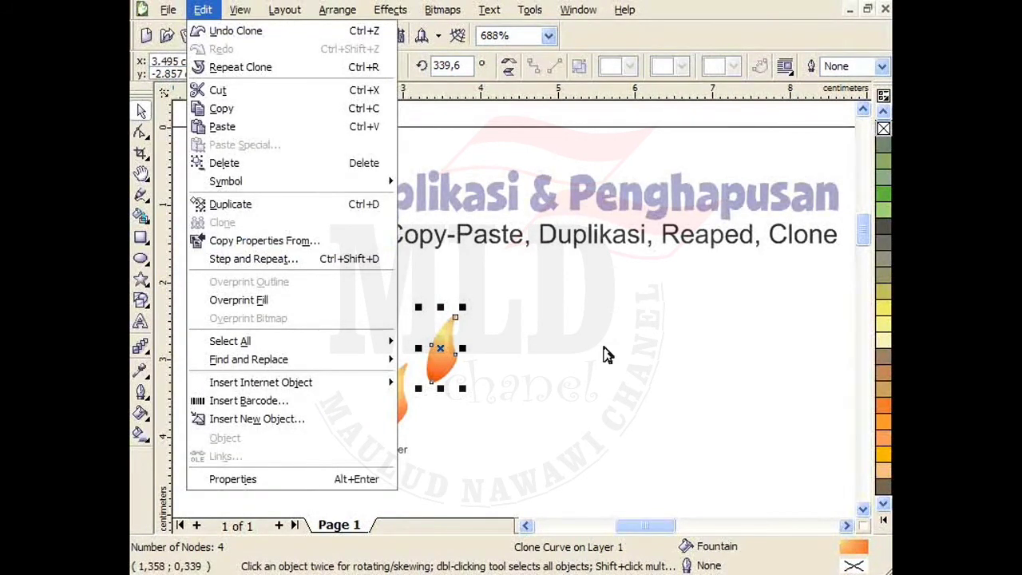
click(604, 354)
Step: Create another clone from the original master petal
click(390, 411)
click(205, 8)
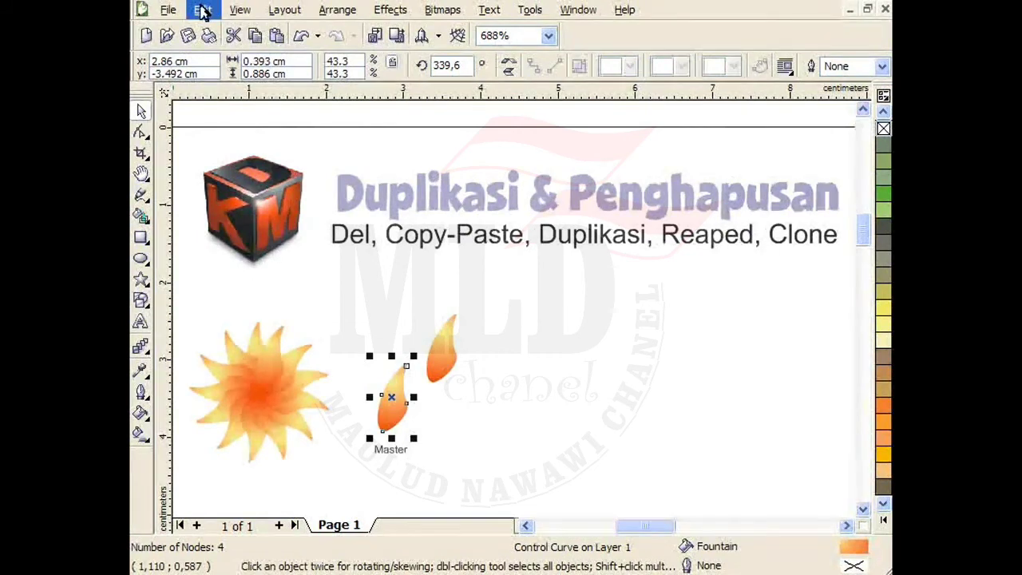
click(223, 224)
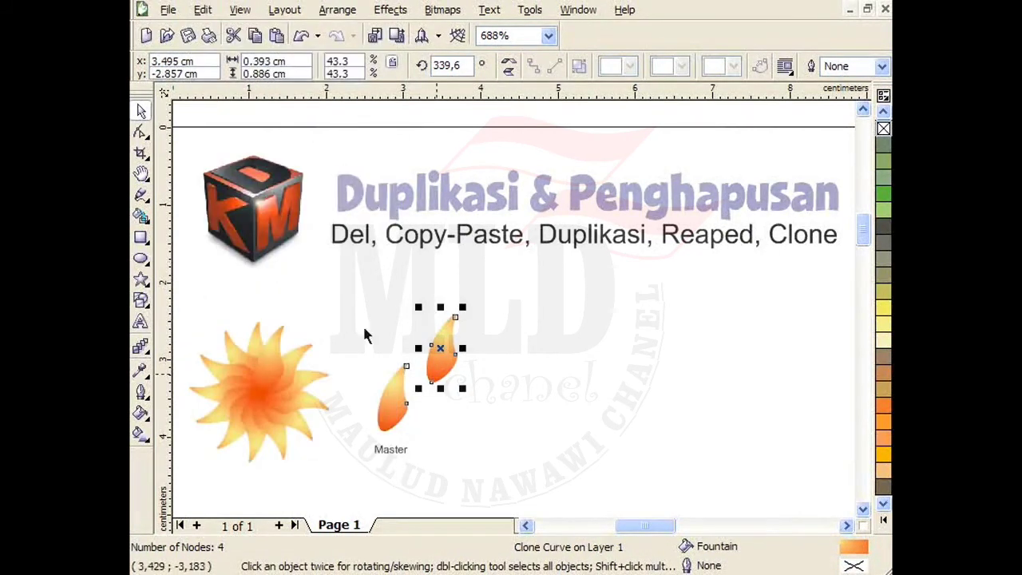
Step: Line up the new clone with the first one, and add another clone of the master at about x 5.08, y -3.42 cm
mouse_move(445, 340)
mouse_down()
mouse_move(519, 384)
mouse_move(450, 373)
mouse_move(468, 406)
mouse_move(524, 431)
mouse_up()
click(392, 422)
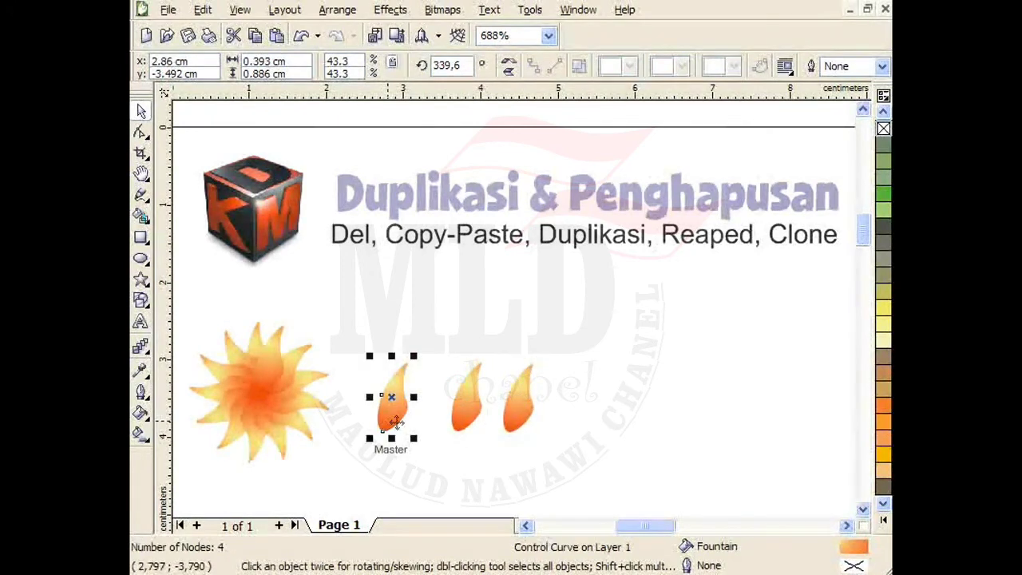
key(alt+e)
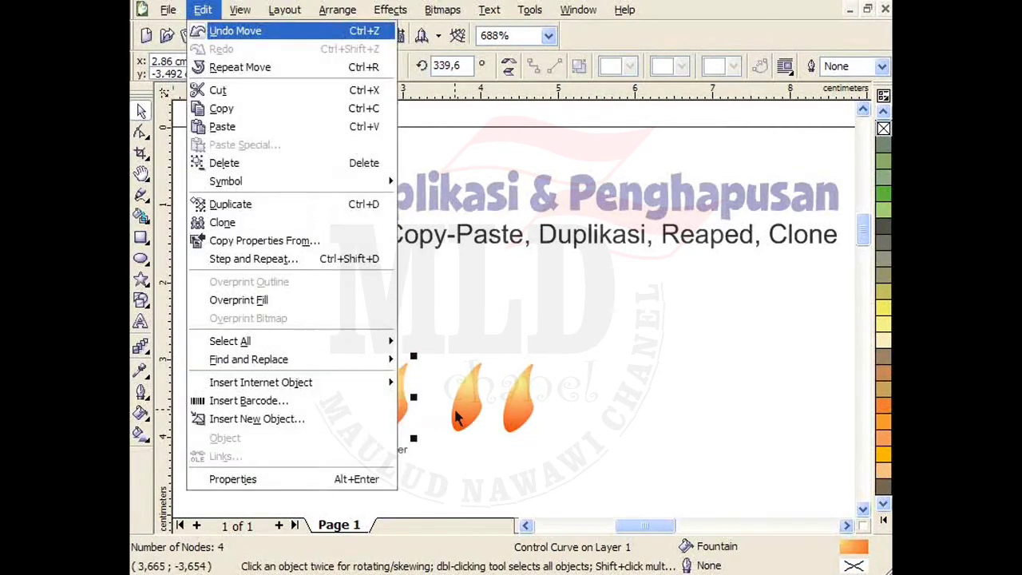
key(n)
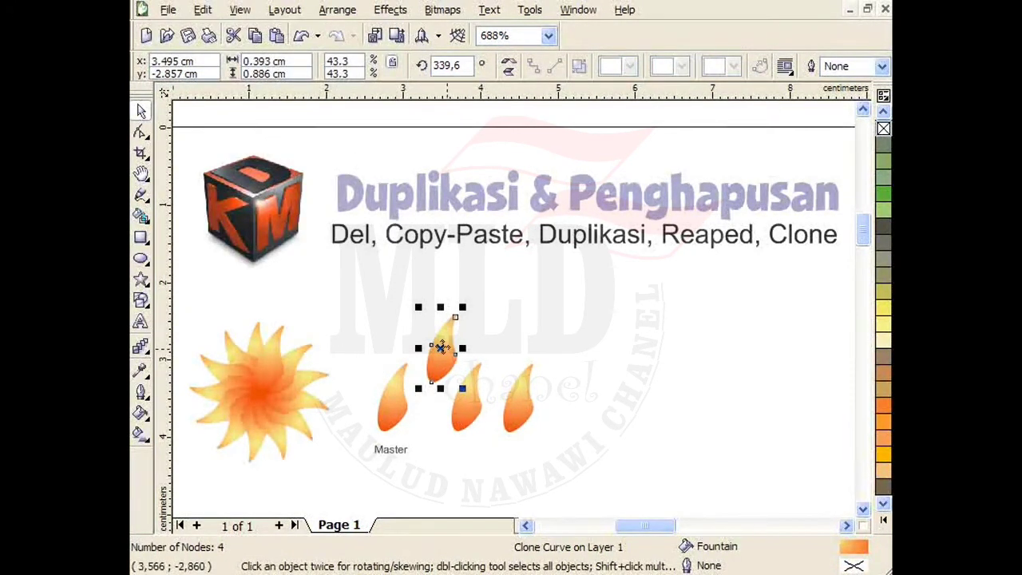
drag(440, 348, 559, 389)
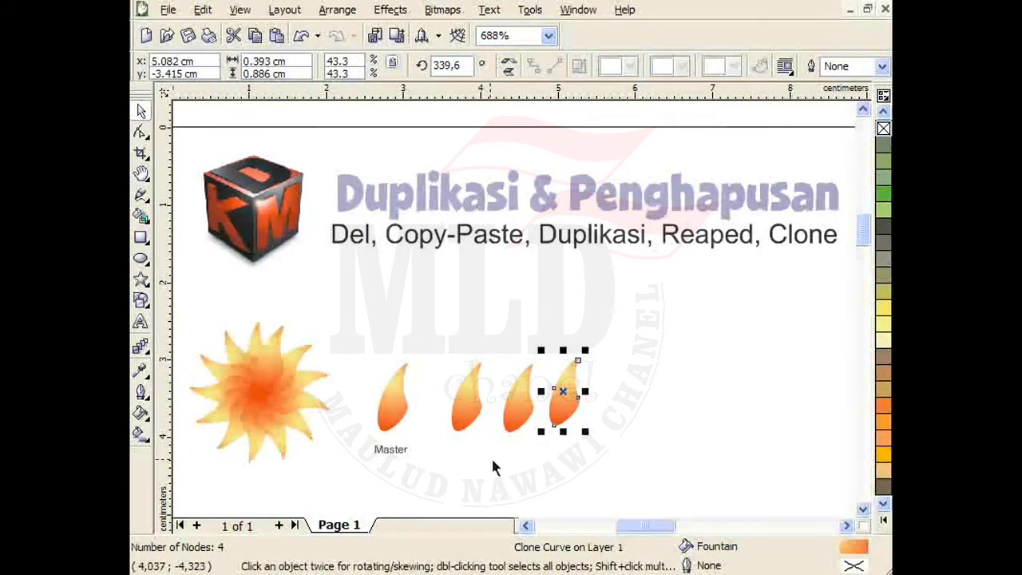
Step: Reshape the master petal's nodes into a form about 0.53 by 0.97 cm, with a rounded, widened top and an inward-curved right side
scroll(495, 457, up, 2)
click(863, 108)
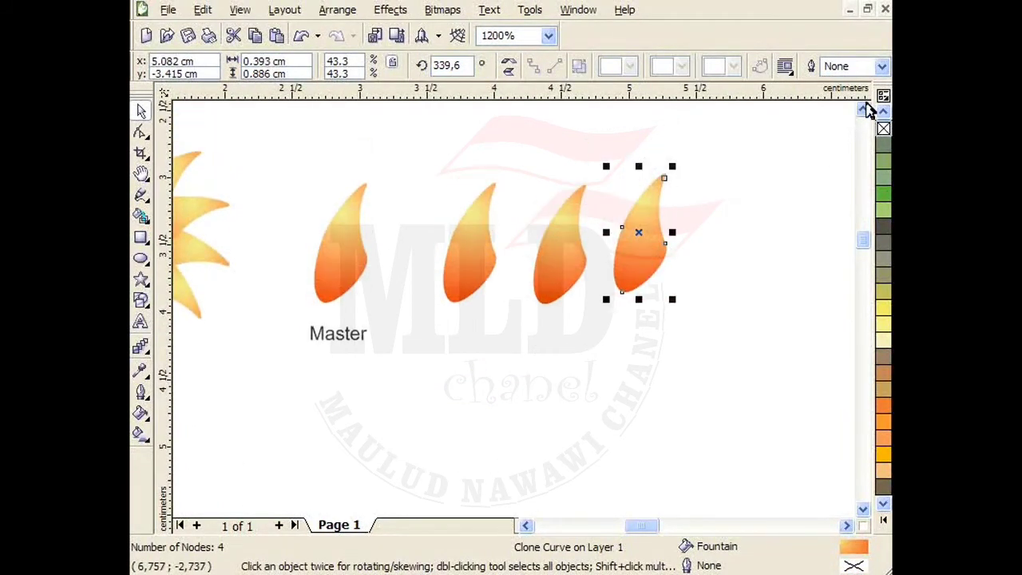
click(863, 108)
click(344, 335)
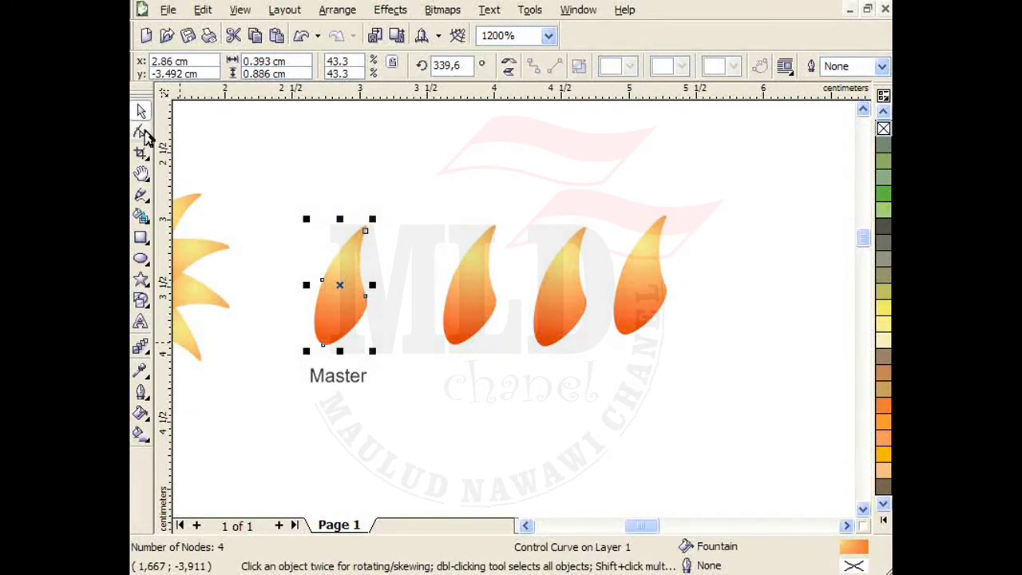
click(140, 132)
click(366, 296)
mouse_move(365, 296)
mouse_down()
mouse_move(400, 280)
mouse_move(363, 289)
mouse_move(321, 255)
mouse_move(304, 281)
mouse_move(378, 312)
mouse_move(350, 292)
mouse_up()
click(140, 110)
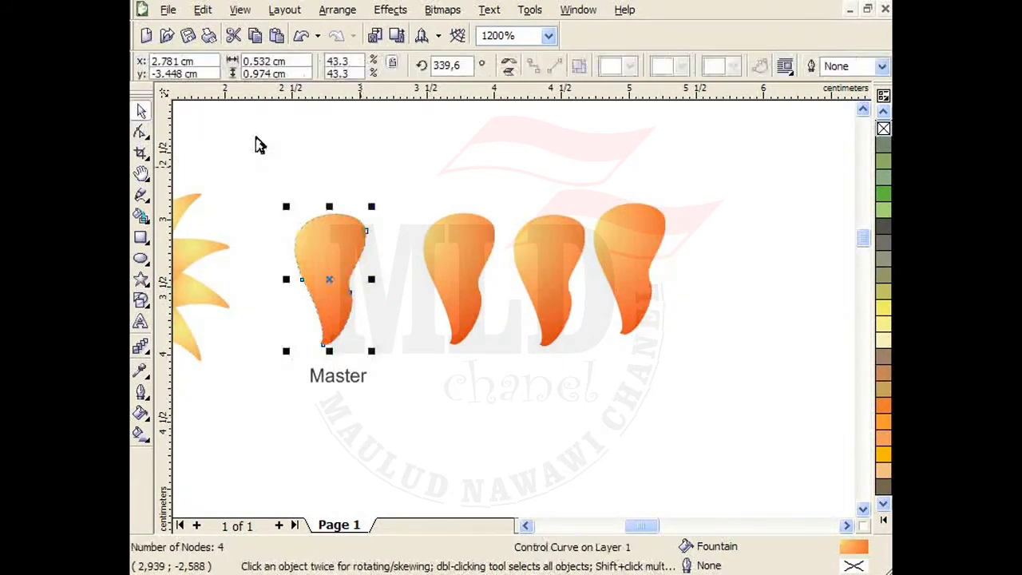
click(258, 144)
Step: Reshape only the clone nearest the master, adding a node on its right edge and pulling that side inward into a deep notch
click(423, 224)
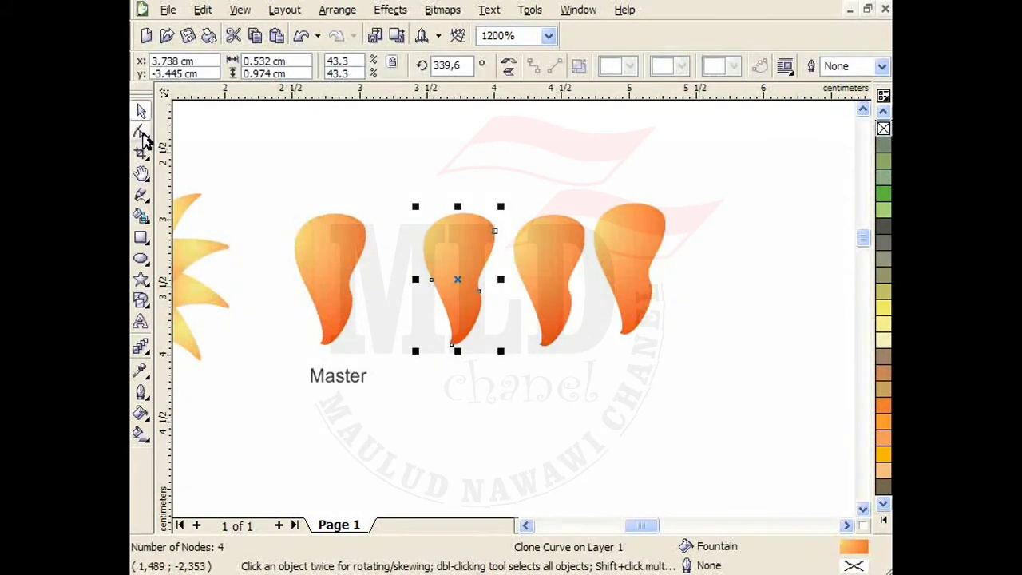
click(140, 131)
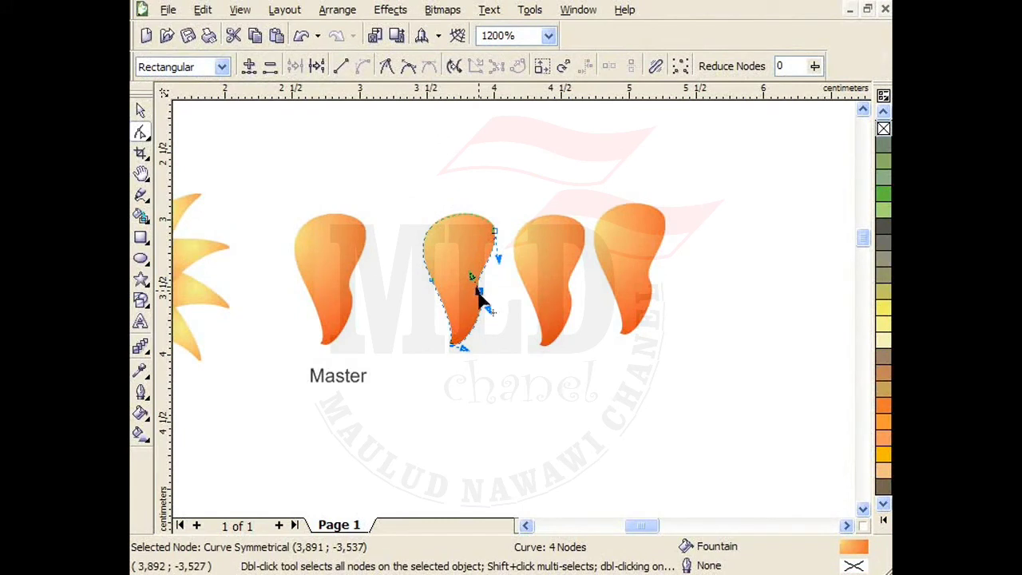
drag(479, 297, 444, 266)
click(479, 248)
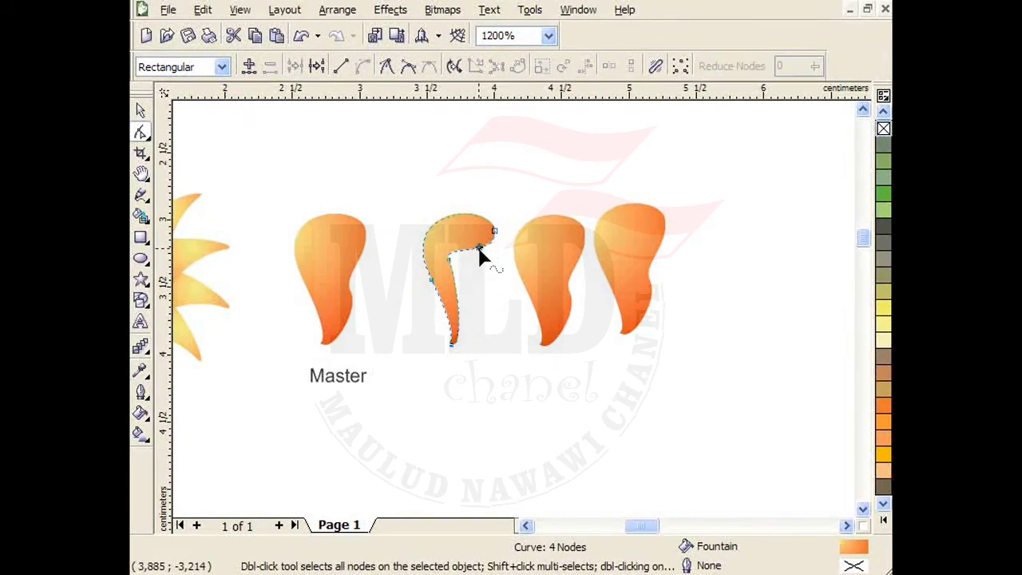
double_click(478, 248)
mouse_move(479, 250)
mouse_down()
mouse_move(485, 289)
mouse_move(475, 257)
mouse_move(462, 276)
mouse_up()
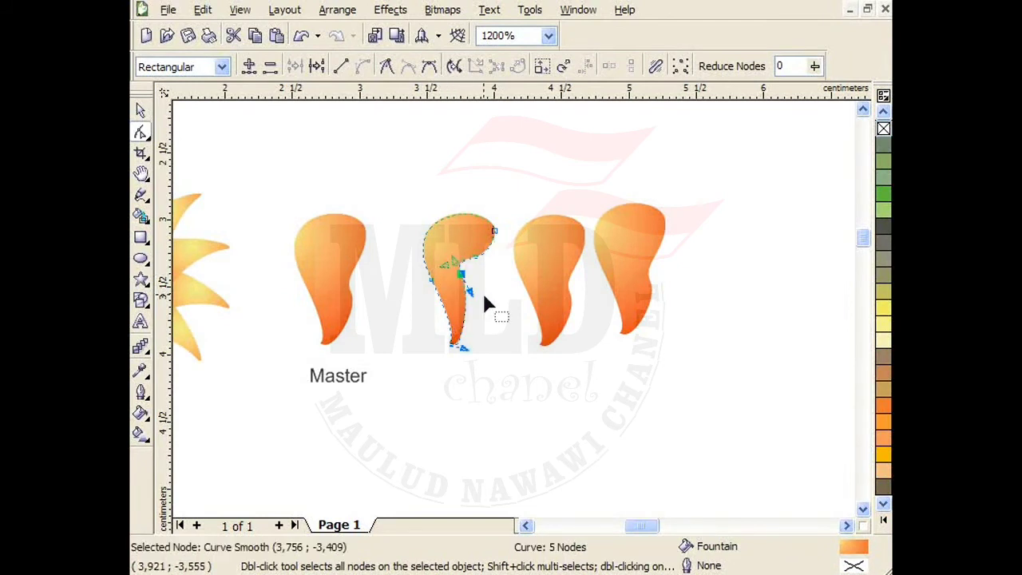
click(483, 292)
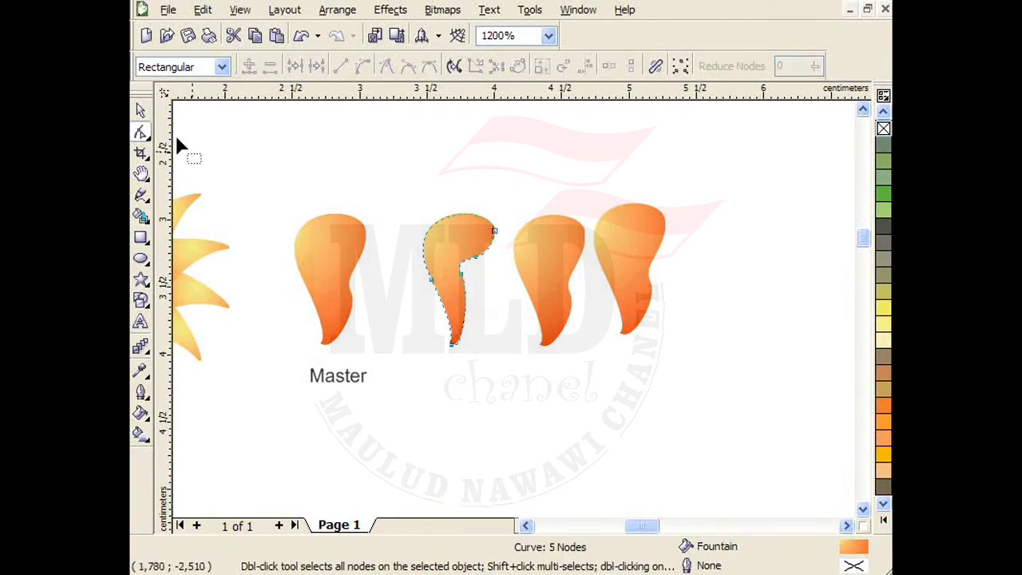
Step: Reshape the master petal again by moving its lower right-side node slightly outward and down
click(139, 110)
click(297, 239)
click(138, 133)
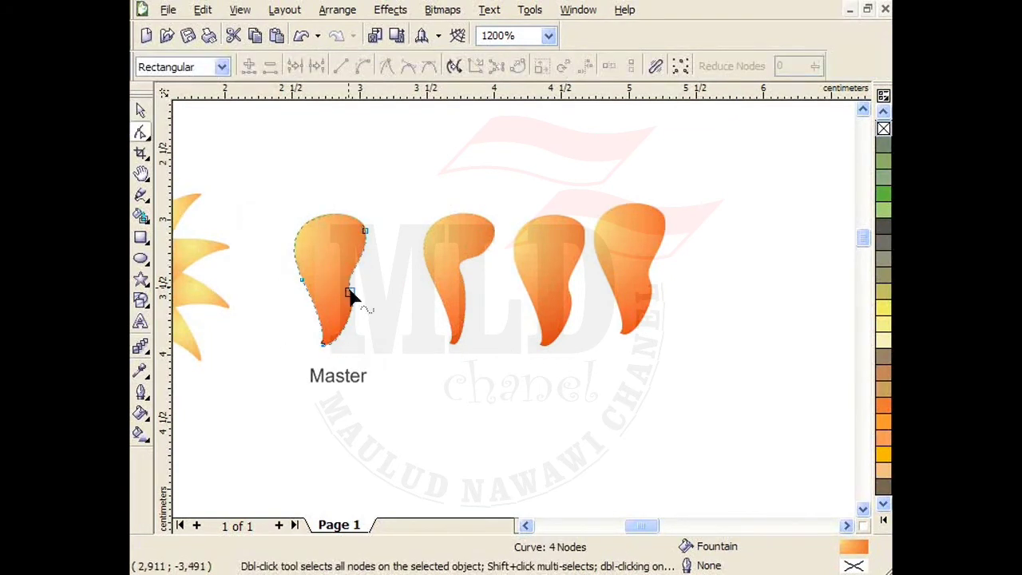
mouse_move(350, 292)
mouse_down()
mouse_move(329, 267)
mouse_move(377, 319)
mouse_move(392, 286)
mouse_move(399, 350)
mouse_move(361, 303)
mouse_up()
click(377, 321)
click(140, 113)
click(289, 161)
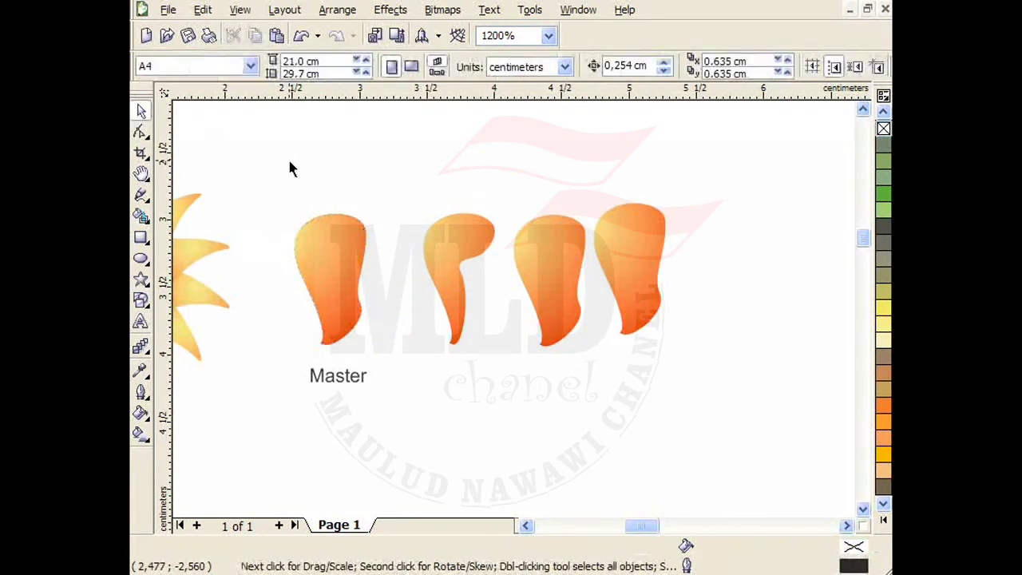
Step: Select the individually reshaped clone and compare it with the master and the other clones
drag(397, 174, 515, 396)
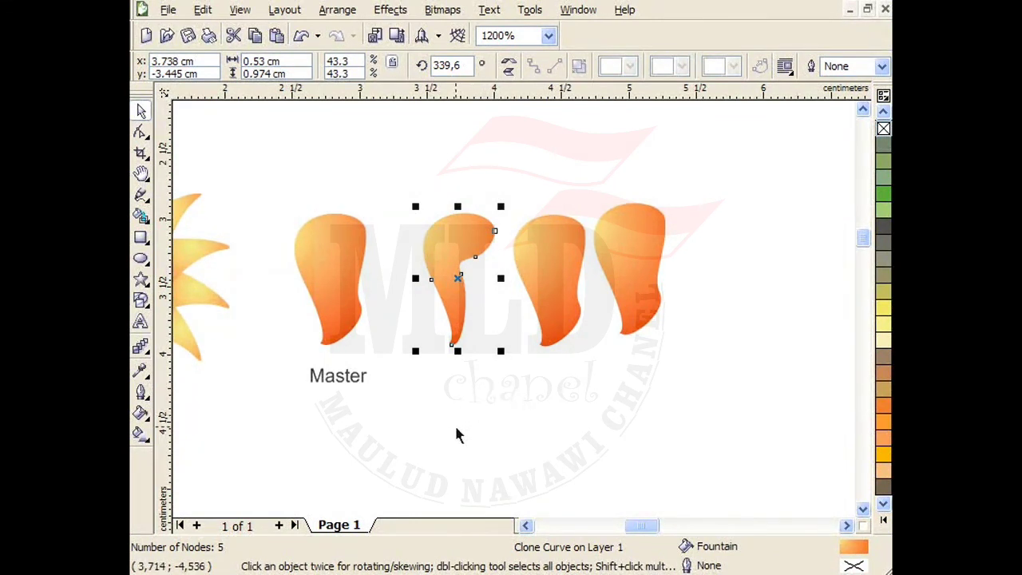
scroll(455, 425, down, 1)
click(863, 109)
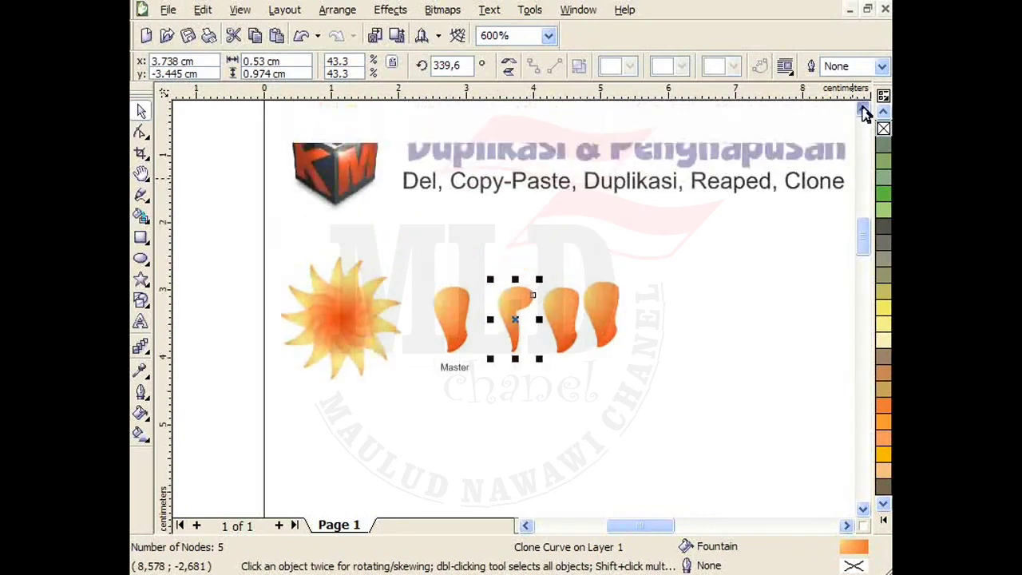
click(864, 109)
click(694, 301)
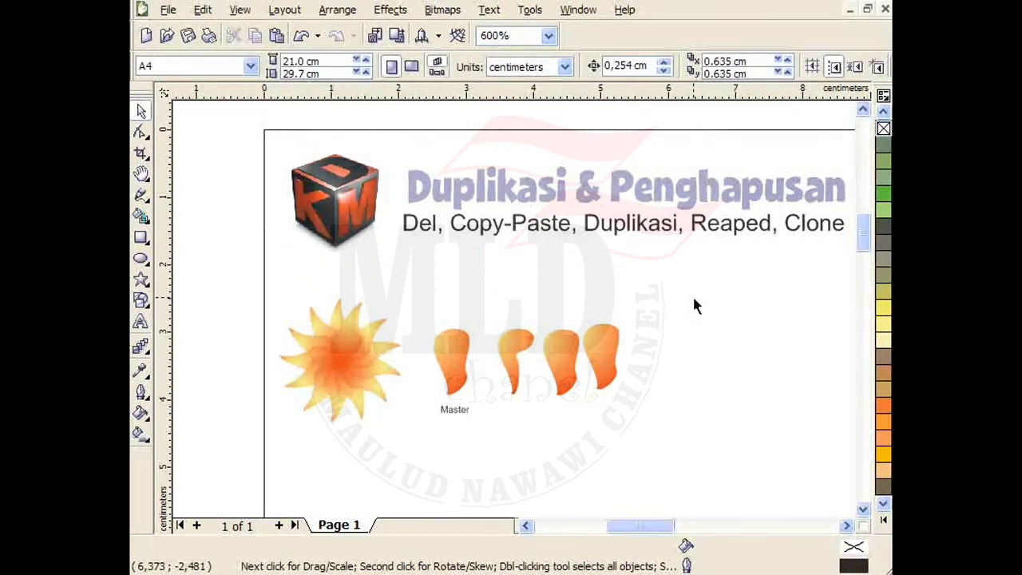